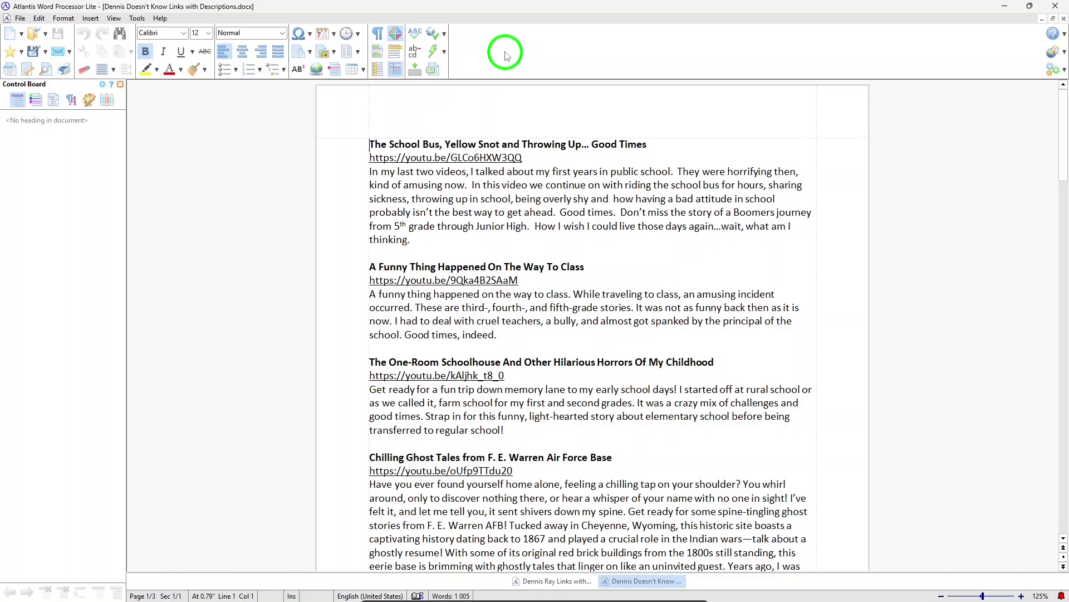
Step: Browse the File, formatting, View and Help menus without choosing anything
left_click(21, 18)
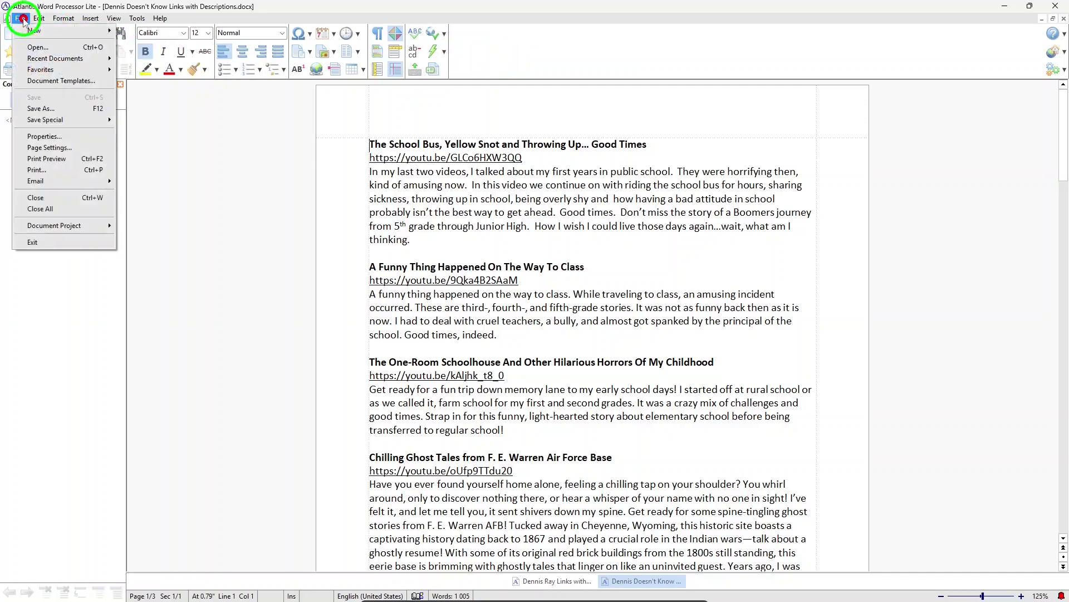
left_click(39, 18)
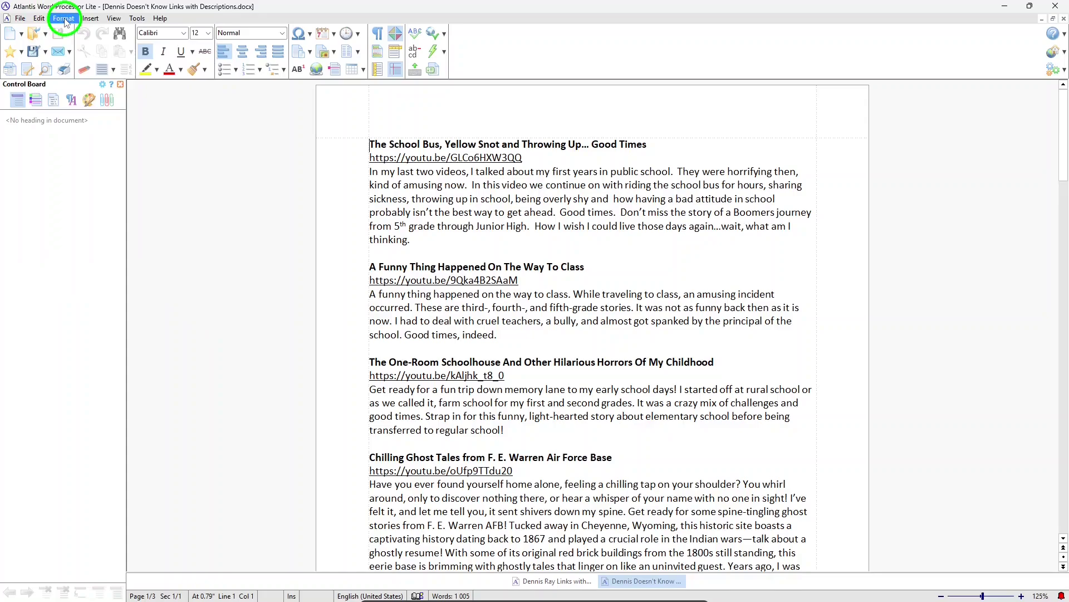
left_click(65, 19)
left_click(114, 18)
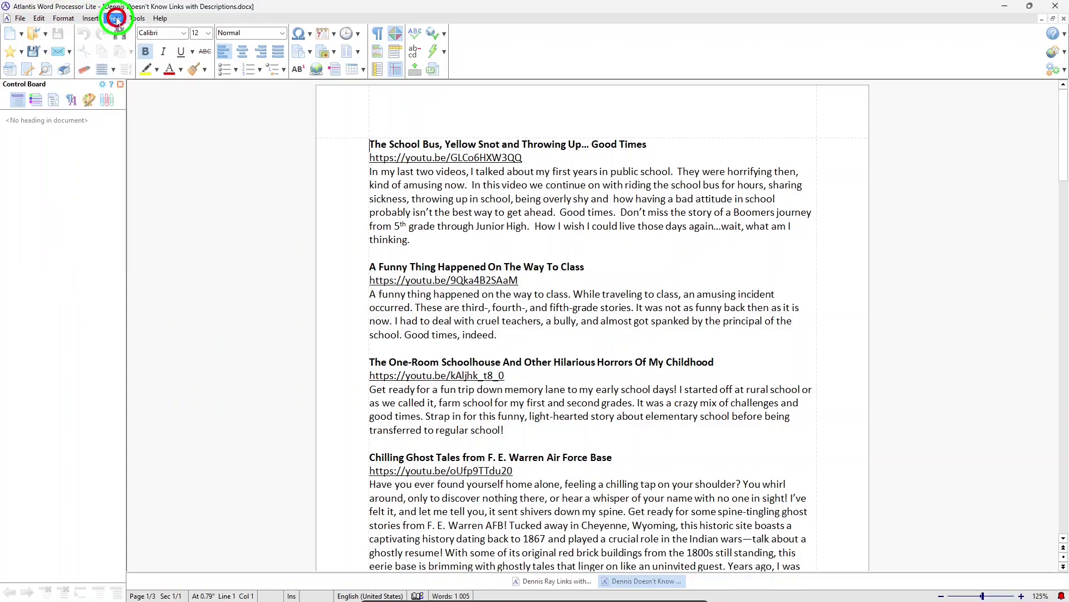
left_click(137, 19)
left_click(156, 19)
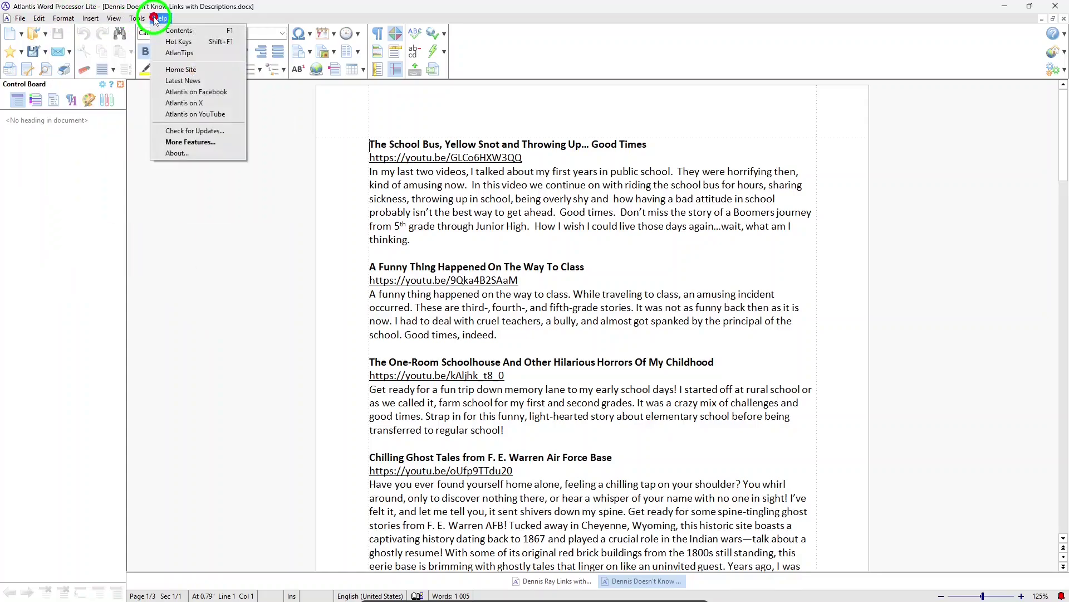
left_click(501, 39)
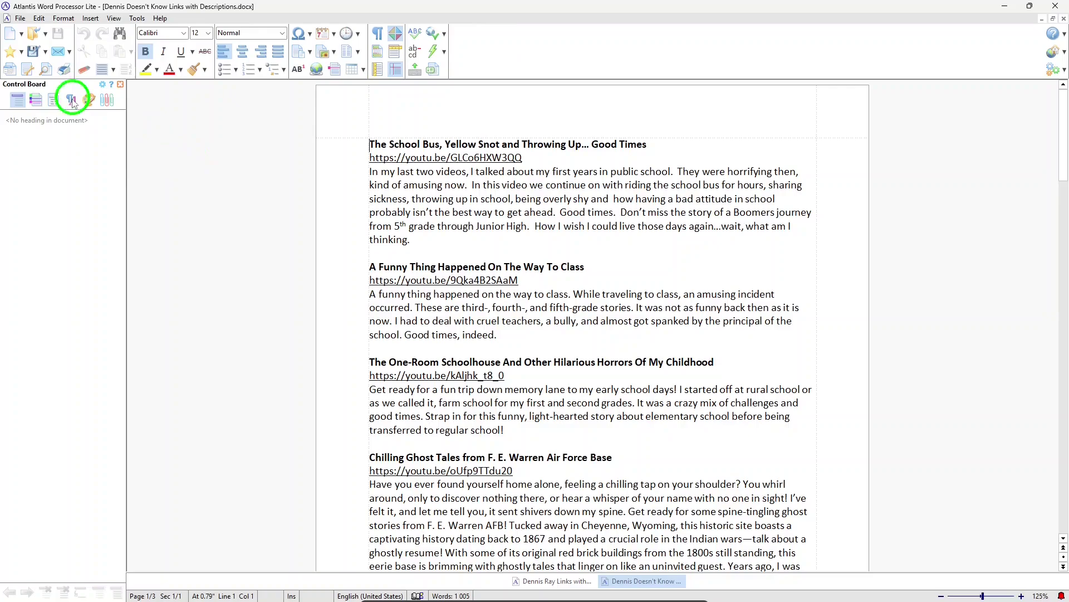
Step: Switch the toolbars to Classic Toolbars, then back to the Tool Bands layout
right_click(573, 54)
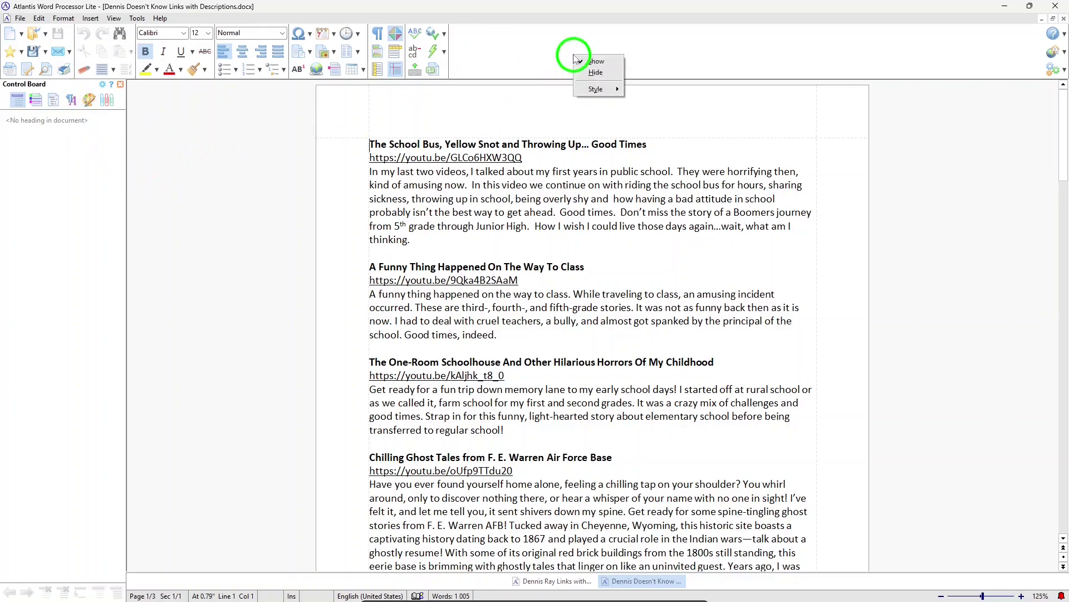
left_click(641, 99)
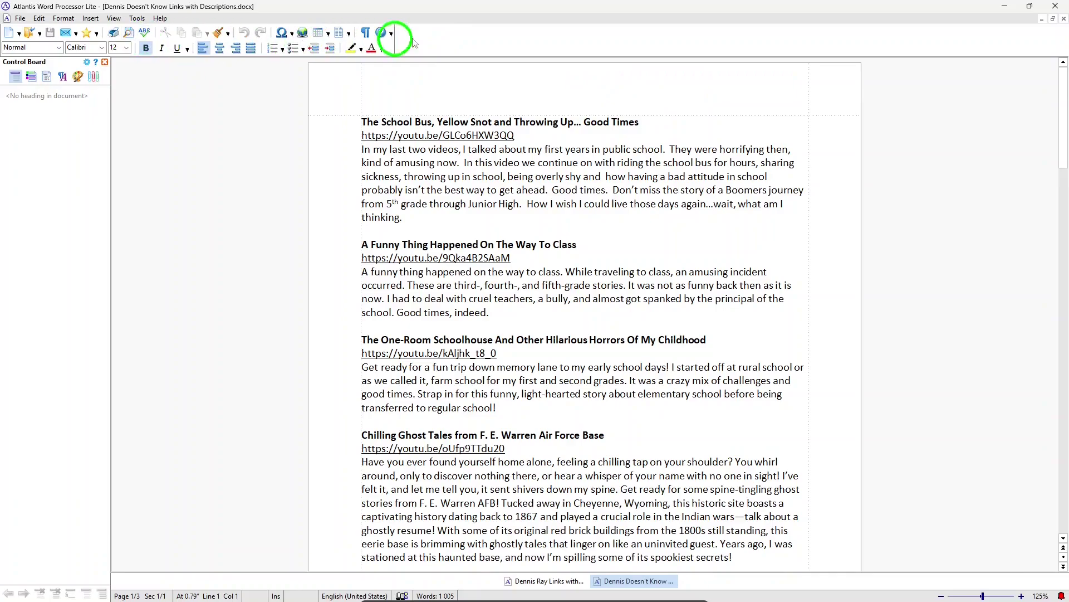
right_click(444, 38)
mouse_move(468, 72)
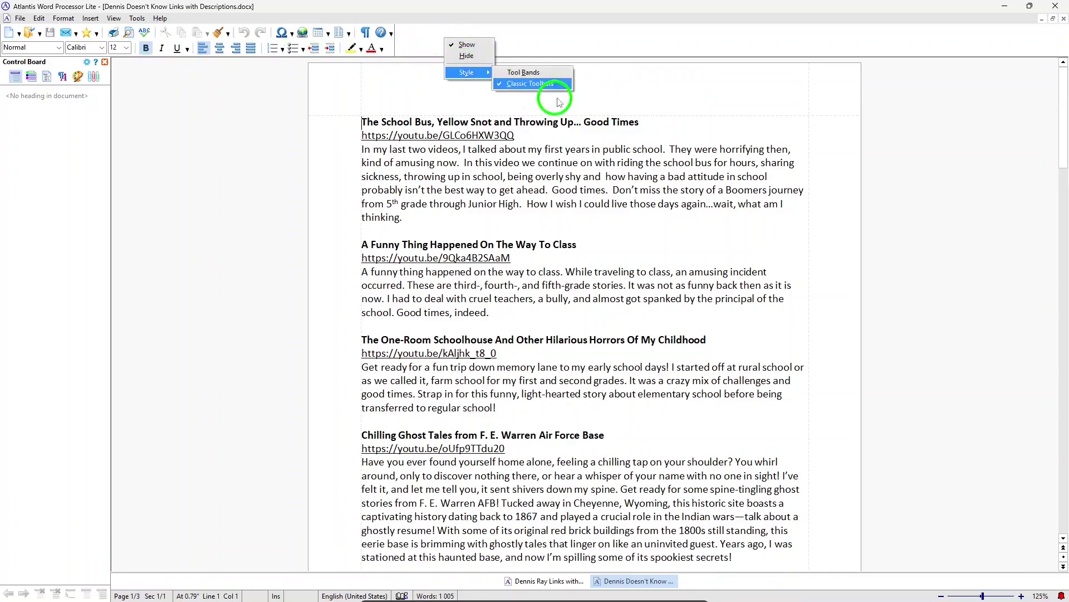
left_click(535, 73)
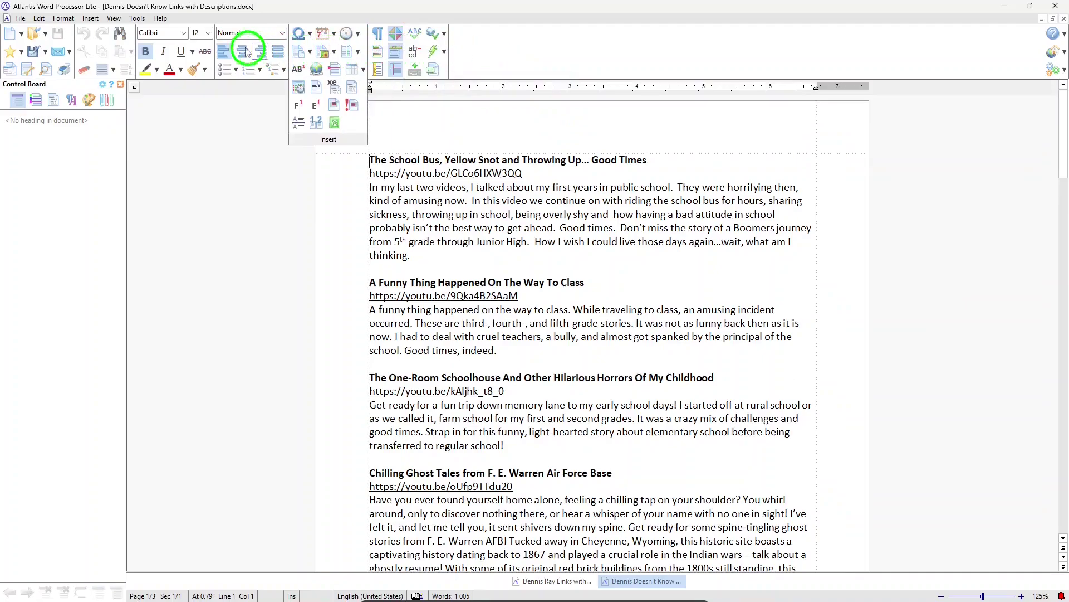
left_click(63, 18)
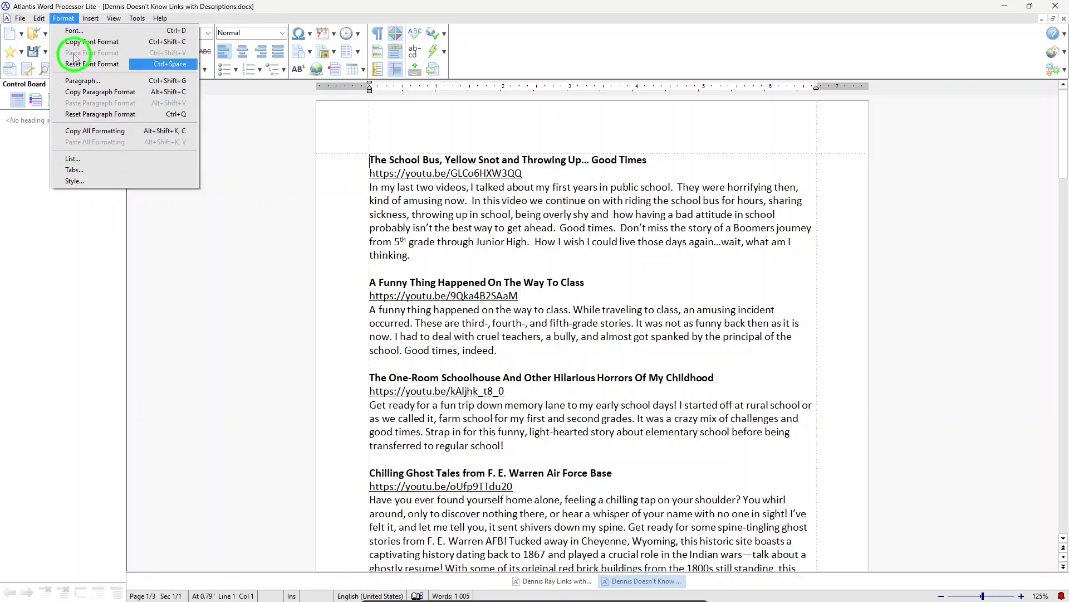
left_click(255, 147)
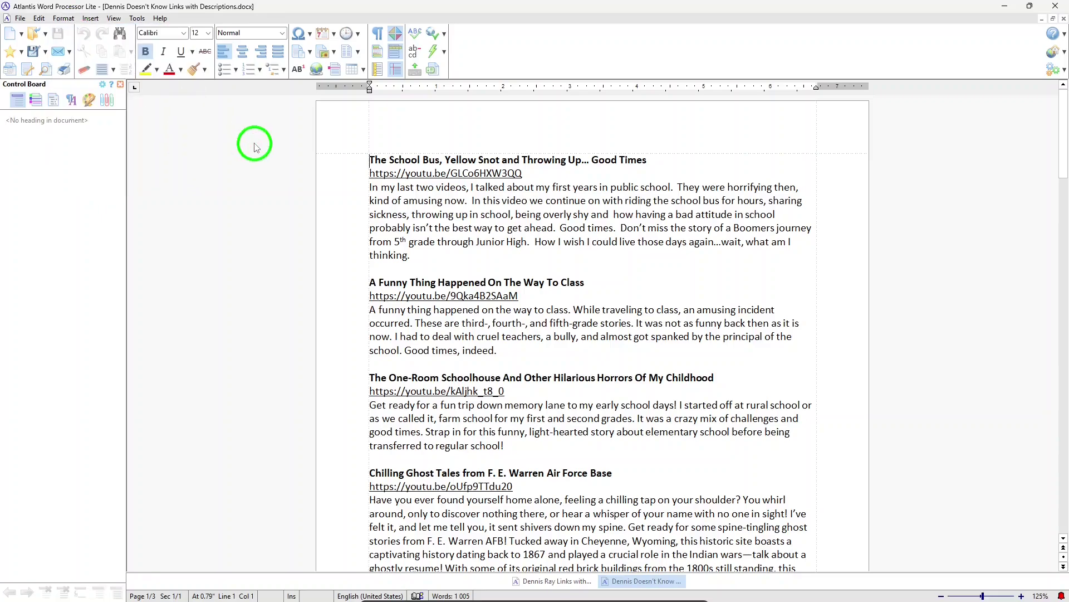
left_click(19, 19)
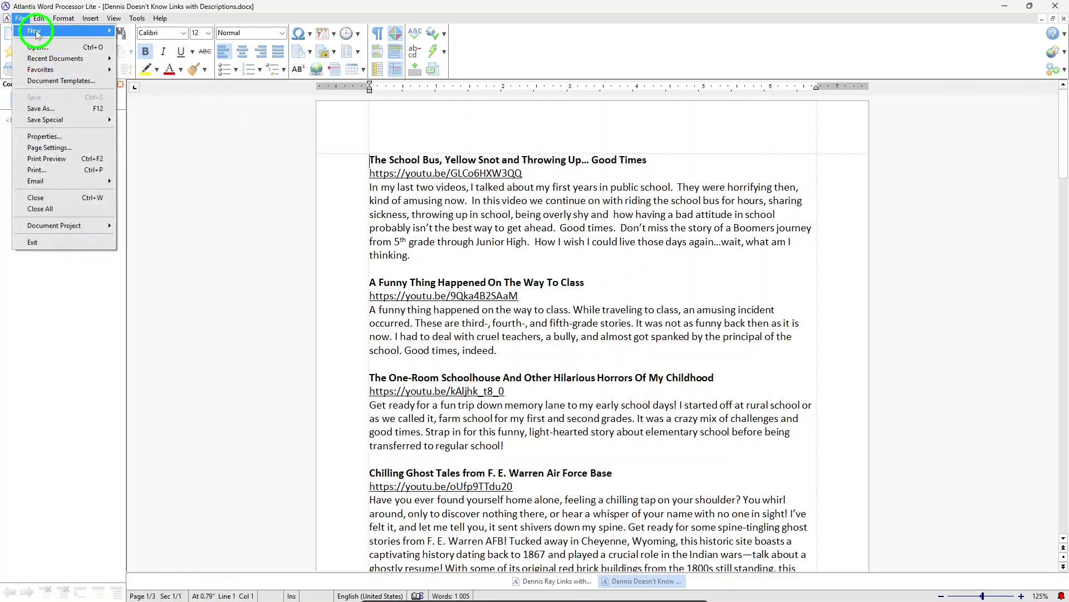
mouse_move(103, 35)
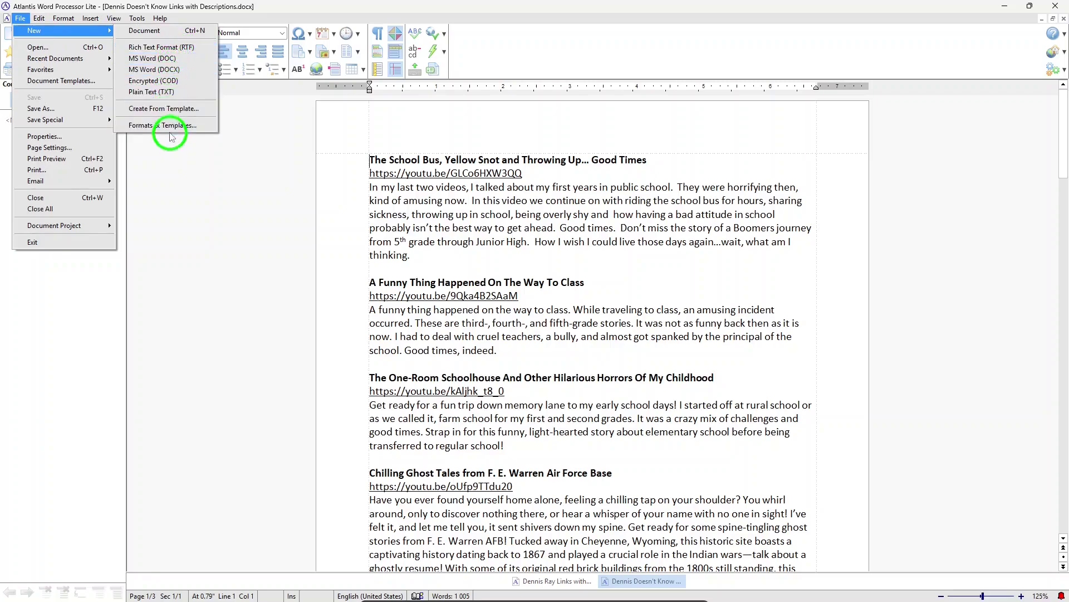
left_click(175, 174)
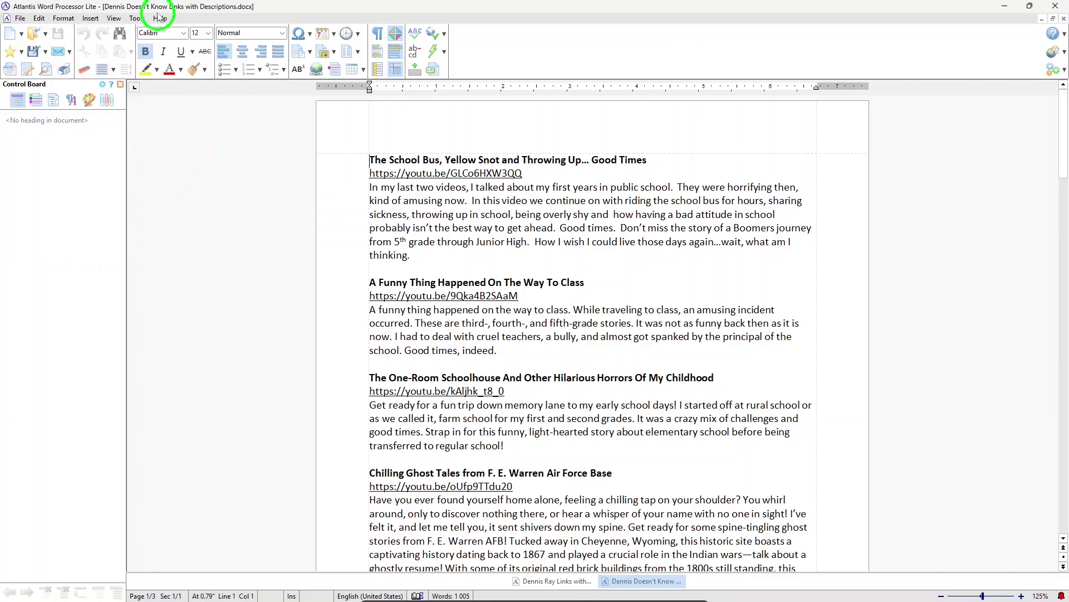
left_click(139, 18)
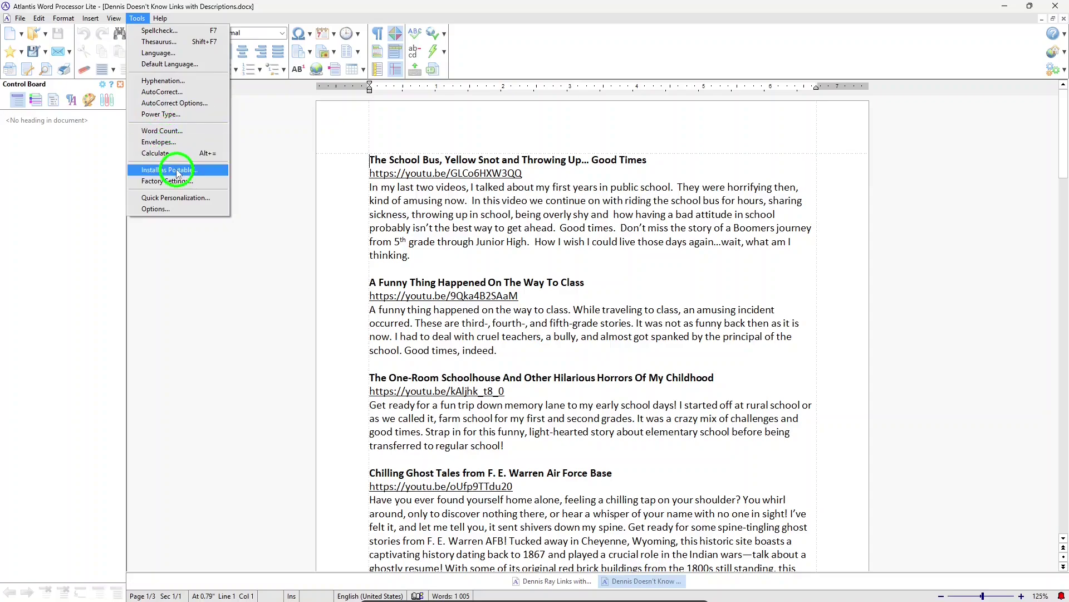
left_click(190, 252)
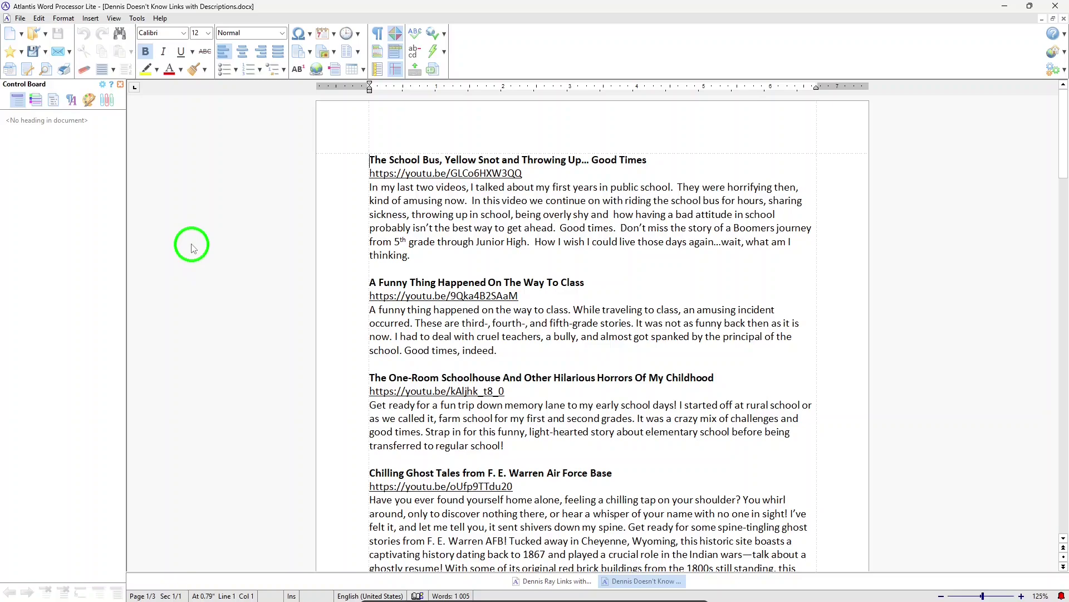
left_click(138, 19)
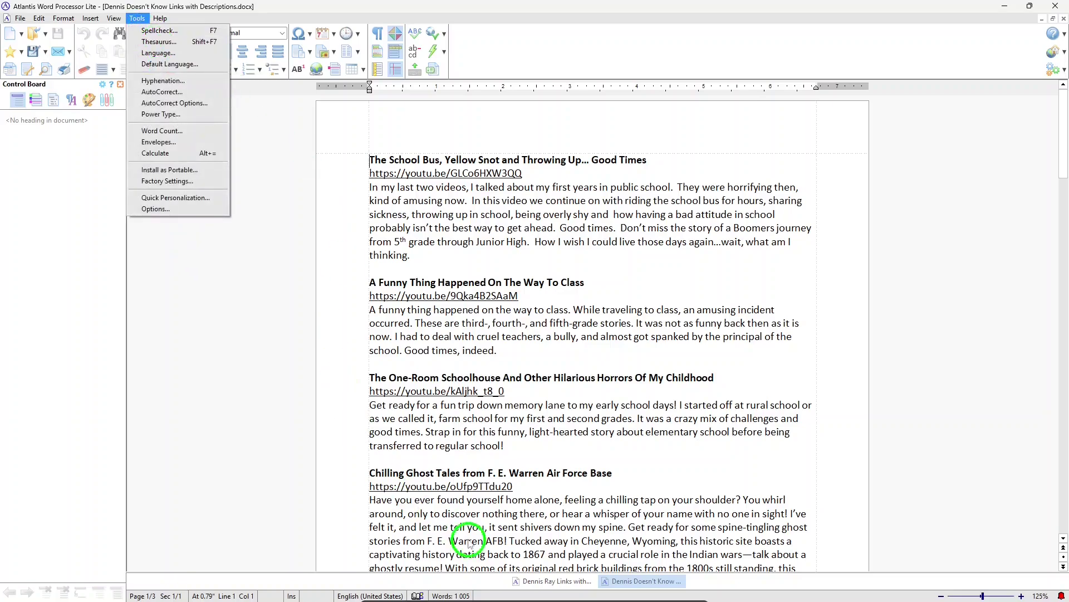
left_click(419, 596)
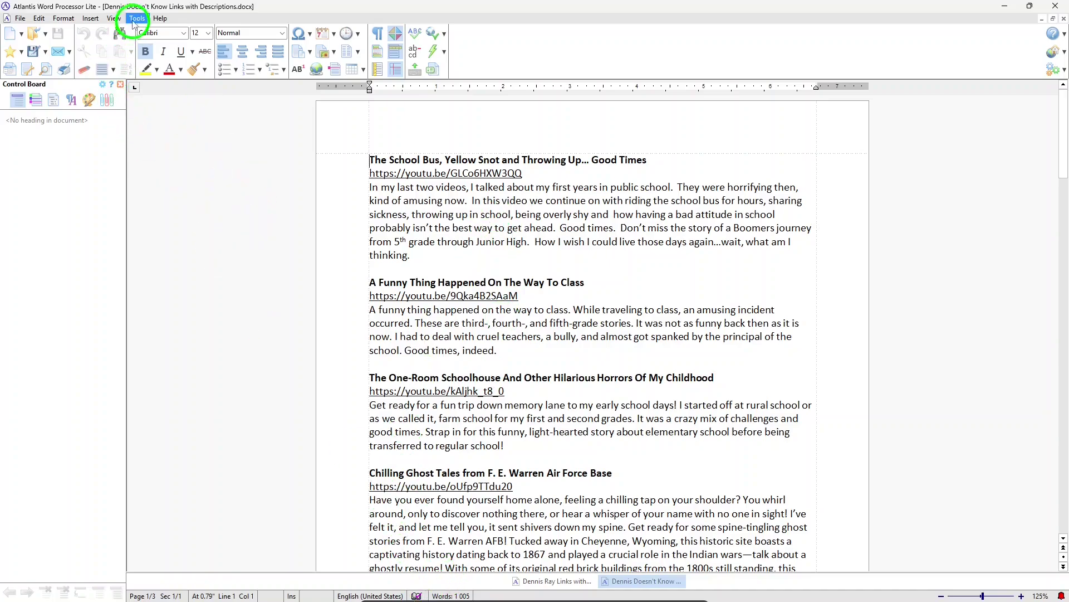
left_click(118, 19)
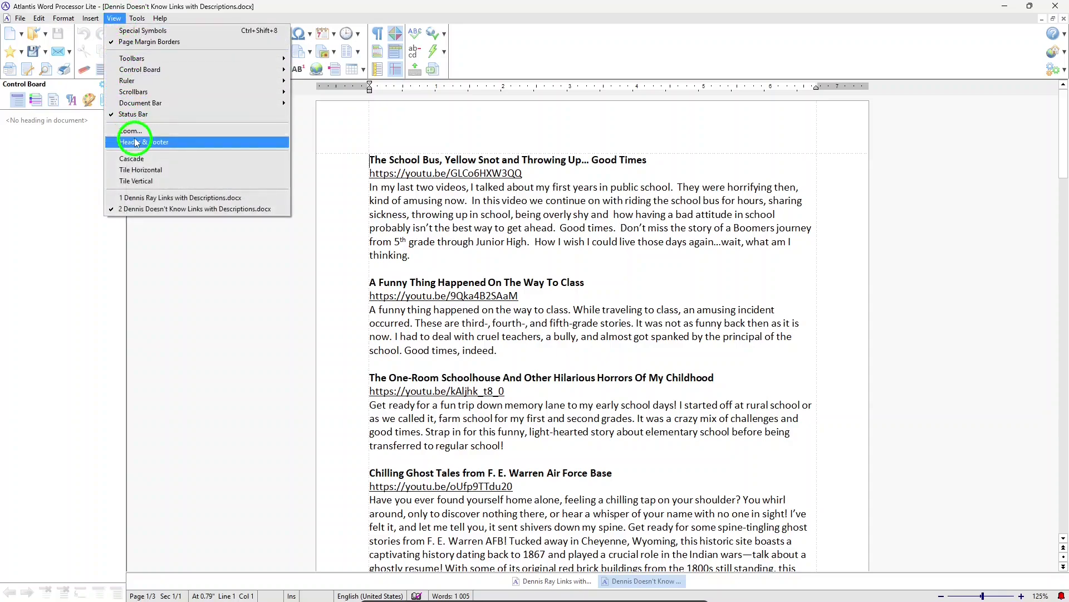
Step: Show the current links document in Print Preview
left_click(169, 266)
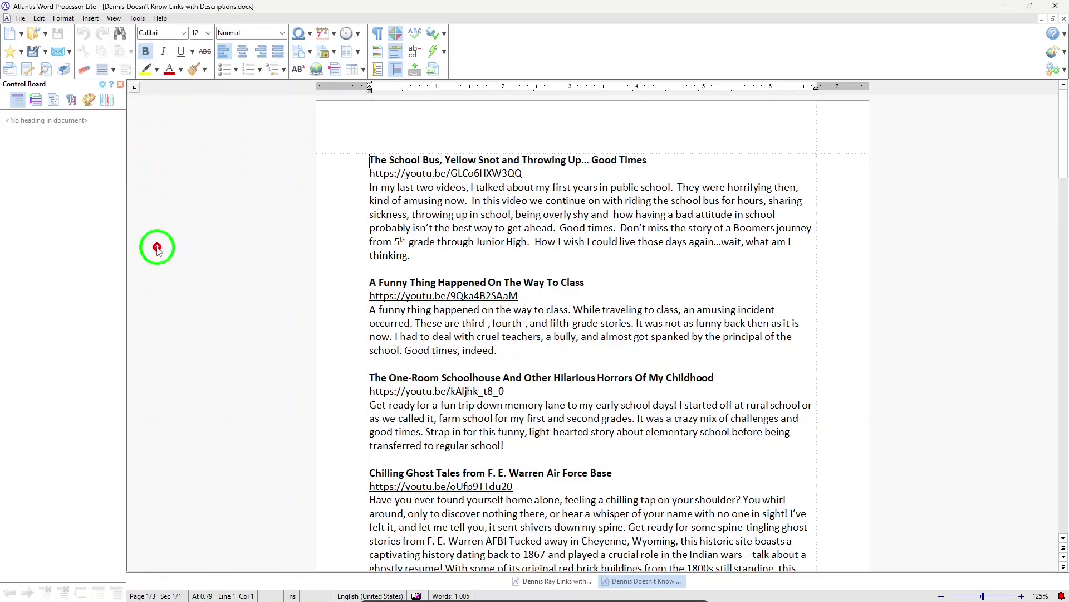
left_click(20, 19)
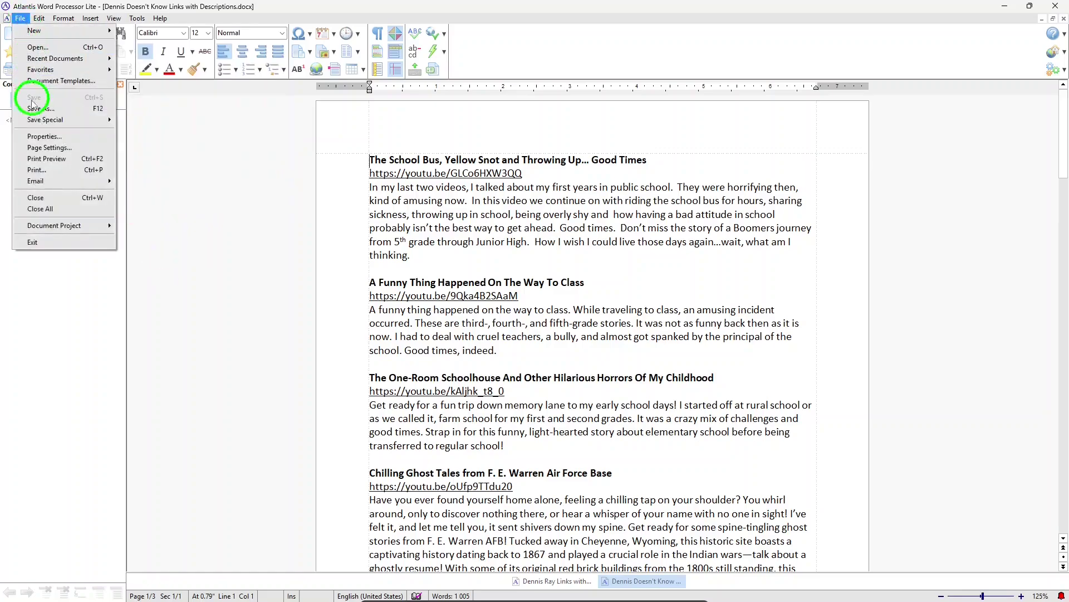
left_click(47, 159)
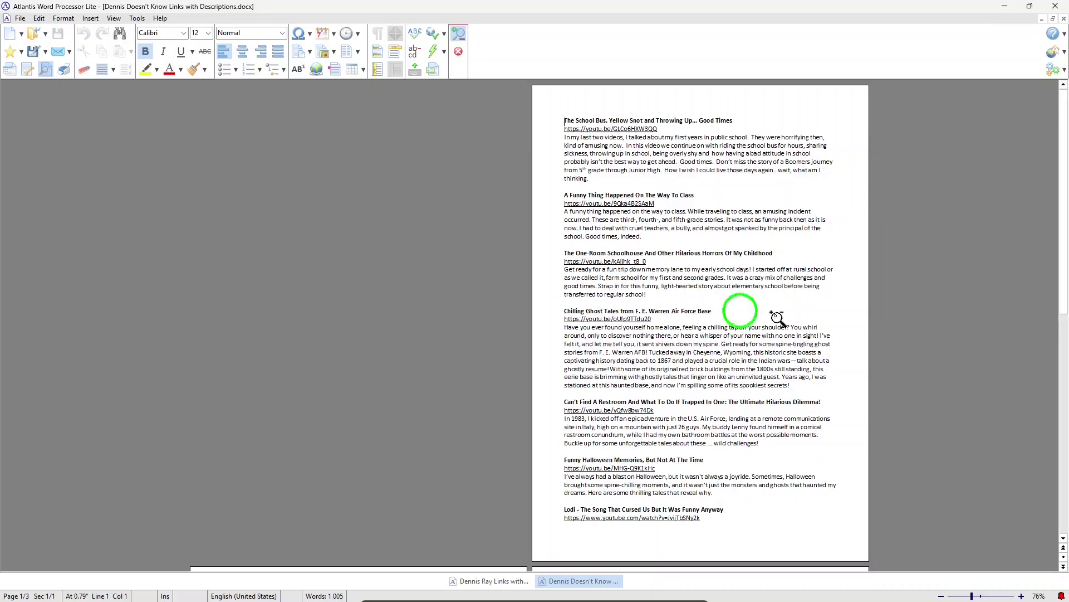
Step: Leave Print Preview and switch to the other open links document
left_click(20, 18)
left_click(43, 159)
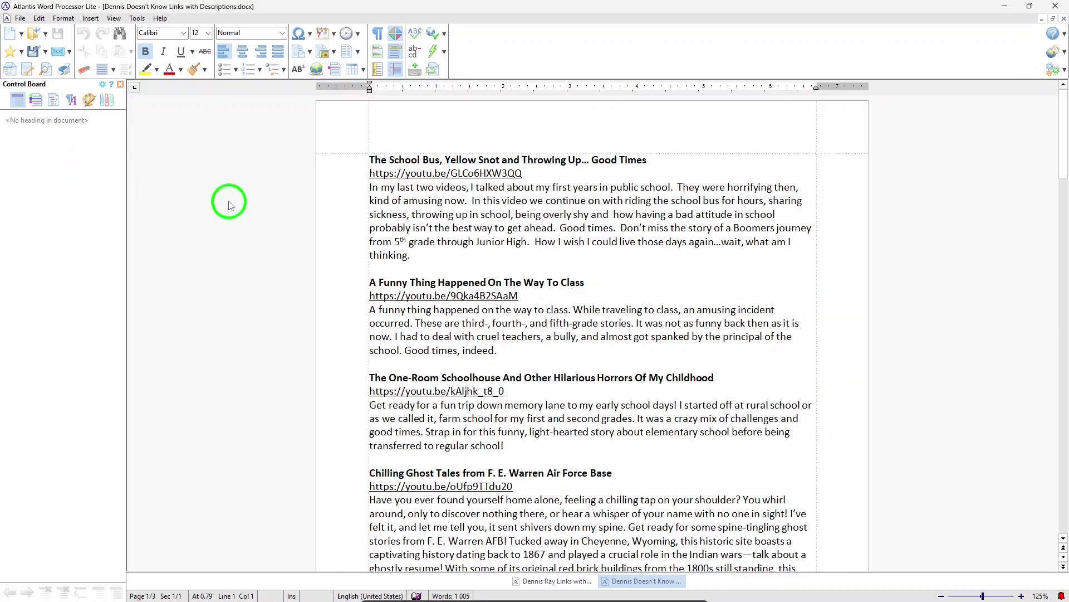
left_click(560, 581)
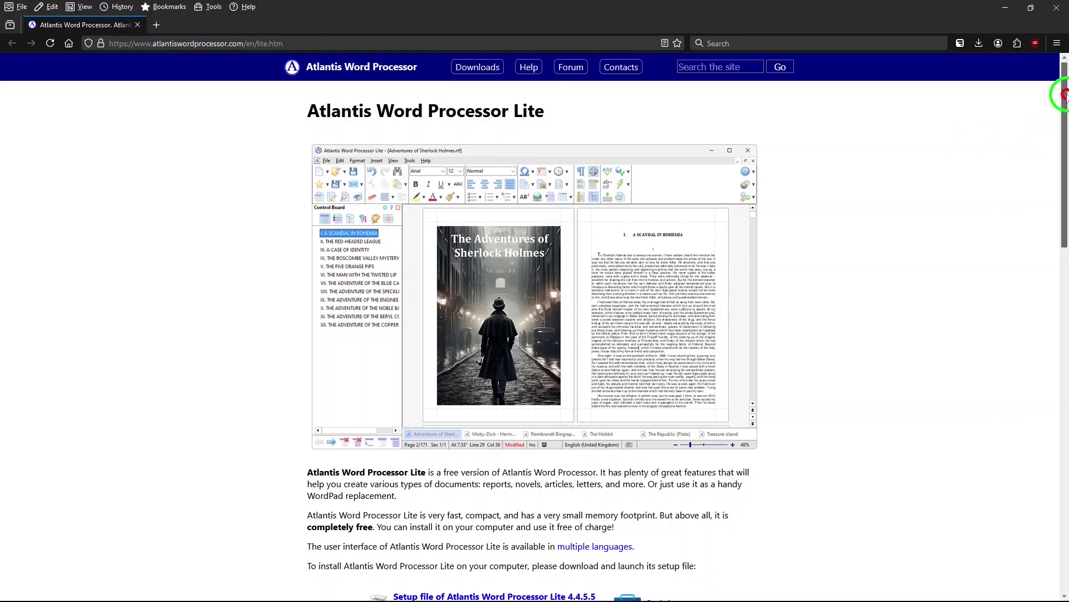
Step: Scroll down the atlantiswordprocessor.com Lite page to read about the free version
left_click_drag(1064, 94, 1062, 167)
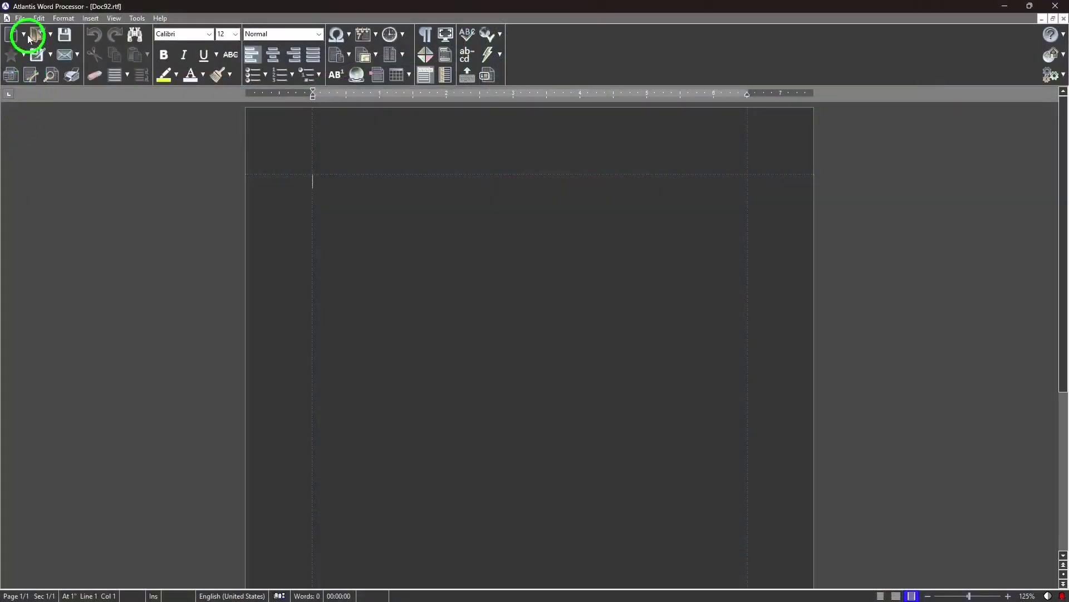
Step: Reopen two recent link-list .docx files from Recent Documents and toggle between their tabs
left_click(20, 18)
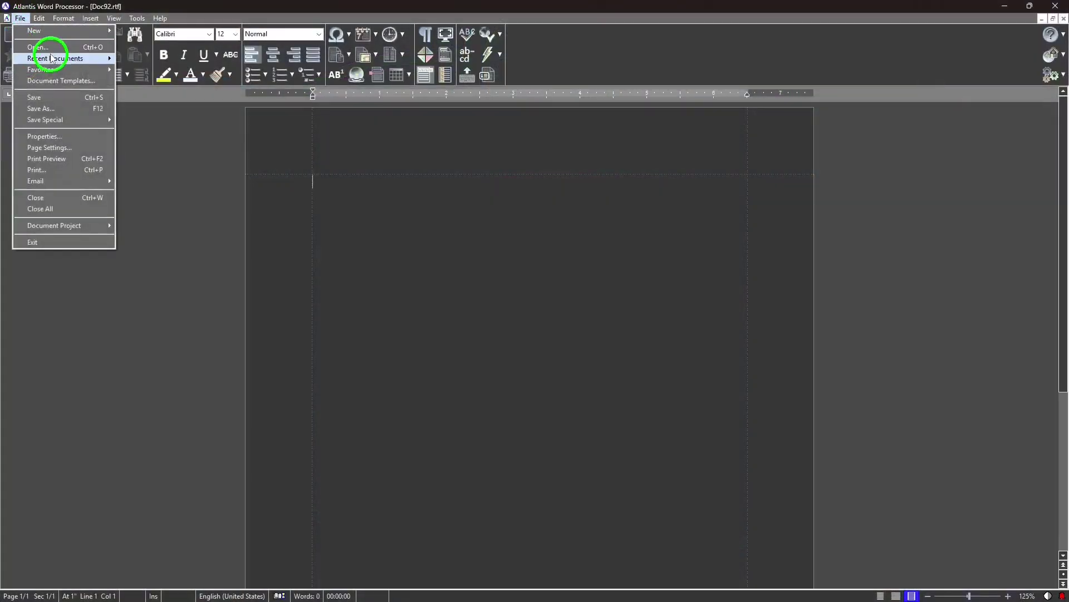
mouse_move(51, 57)
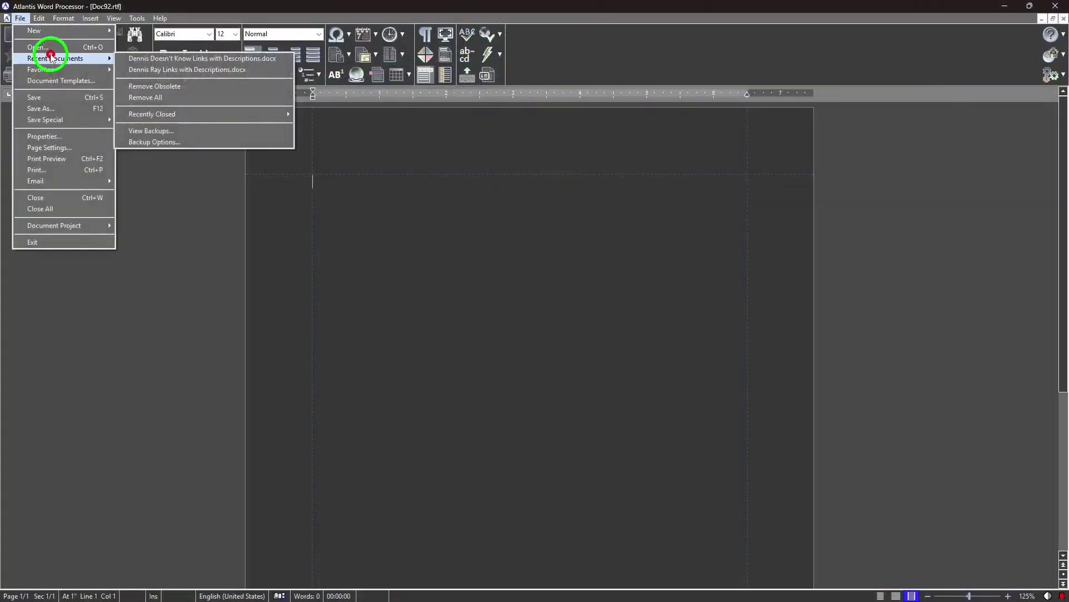
left_click(155, 59)
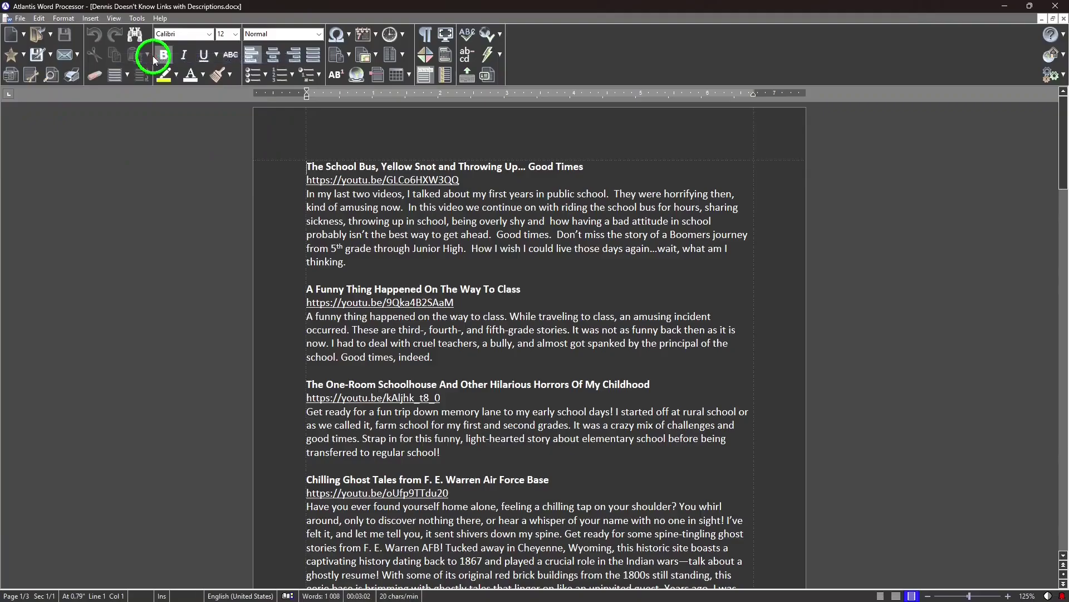
left_click(20, 19)
mouse_move(51, 58)
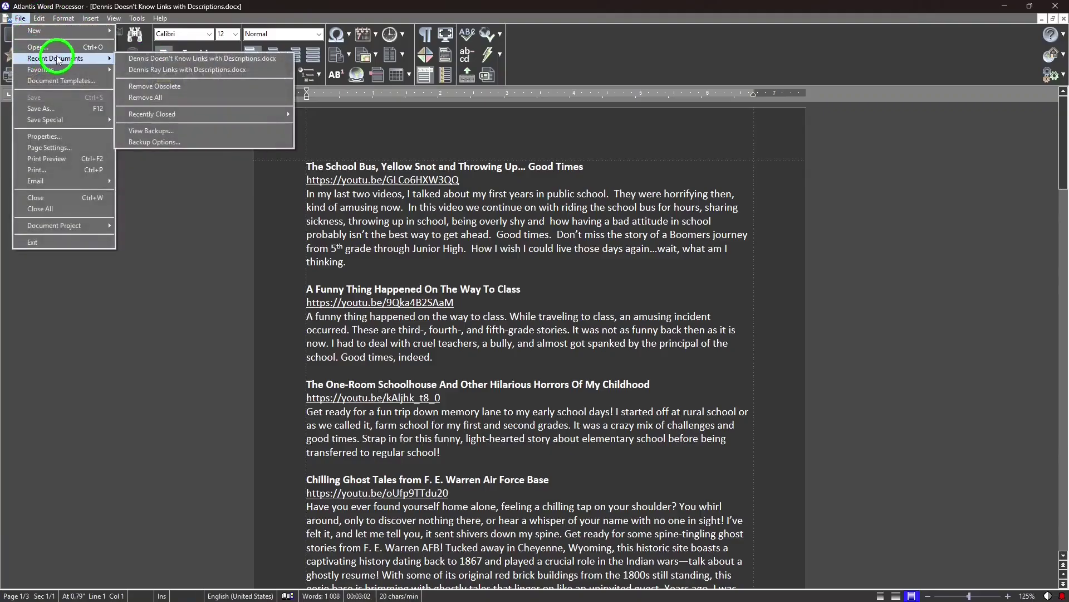
left_click(169, 71)
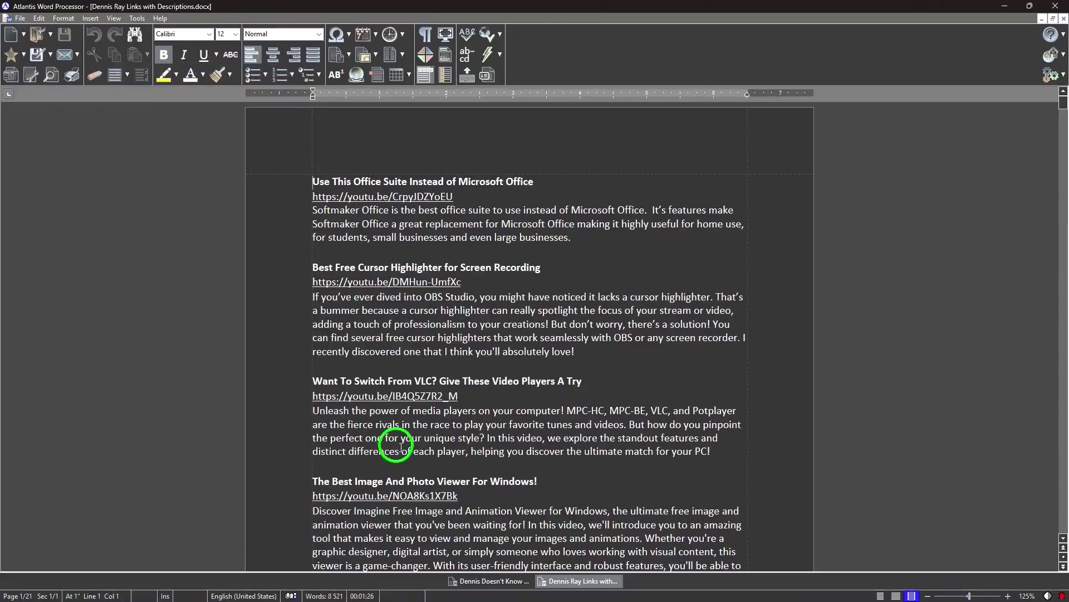
left_click(477, 580)
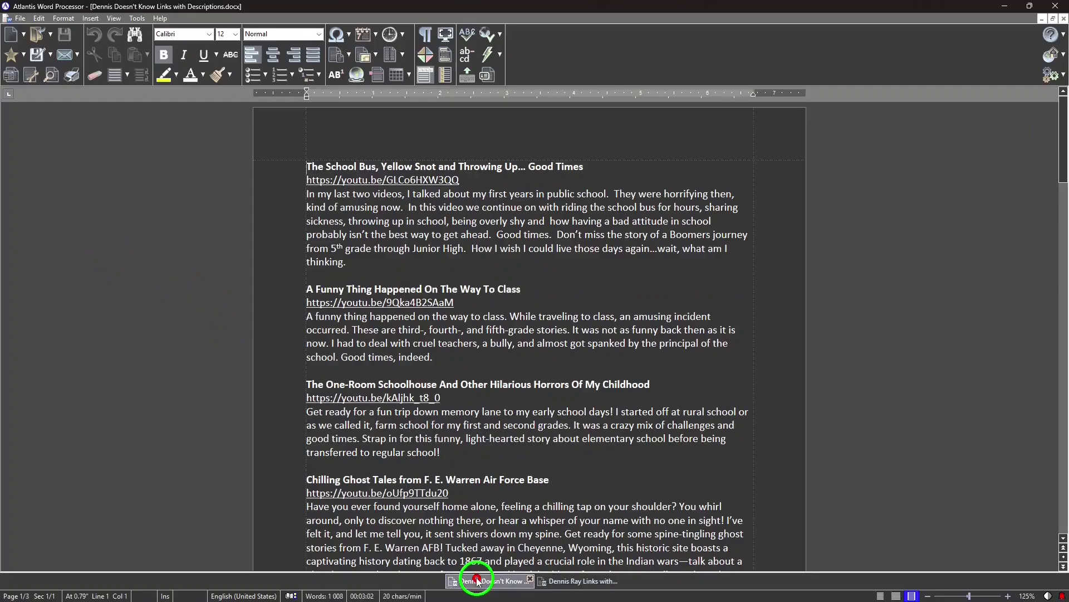
left_click(592, 581)
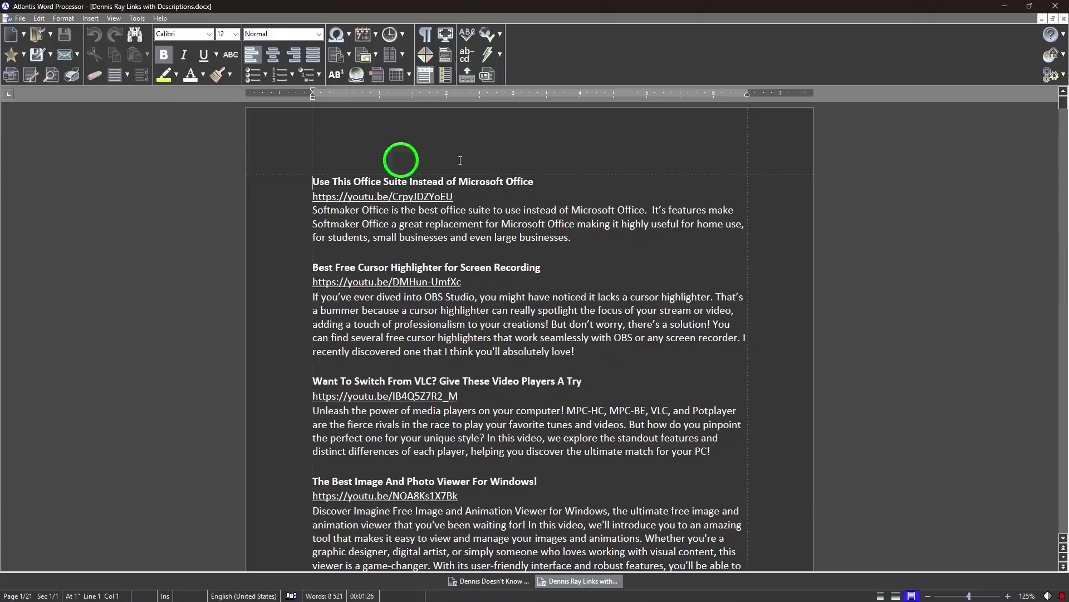
right_click(680, 50)
mouse_move(717, 99)
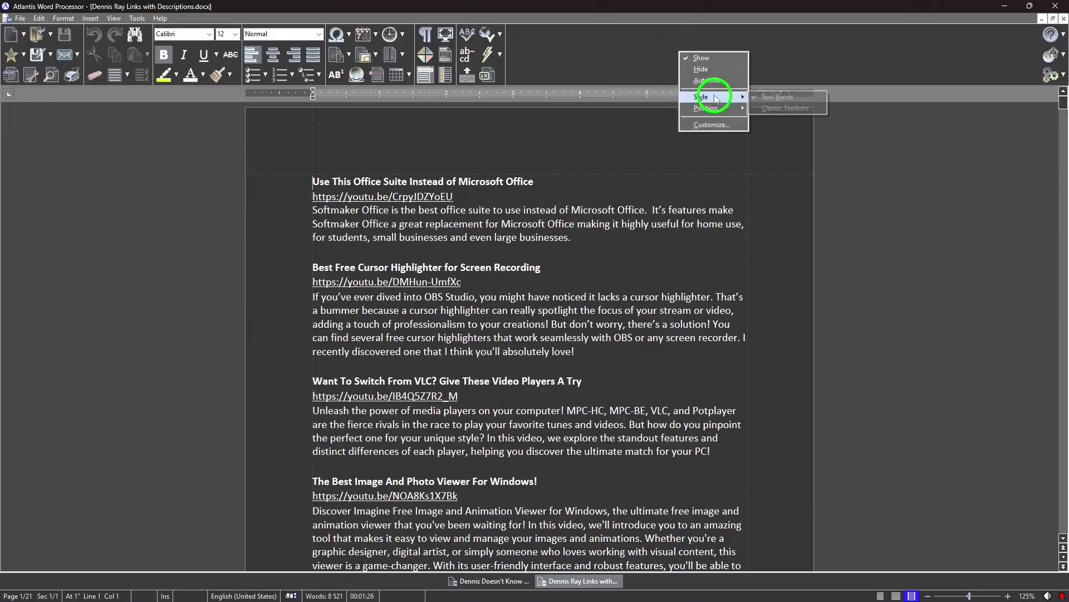
left_click(717, 122)
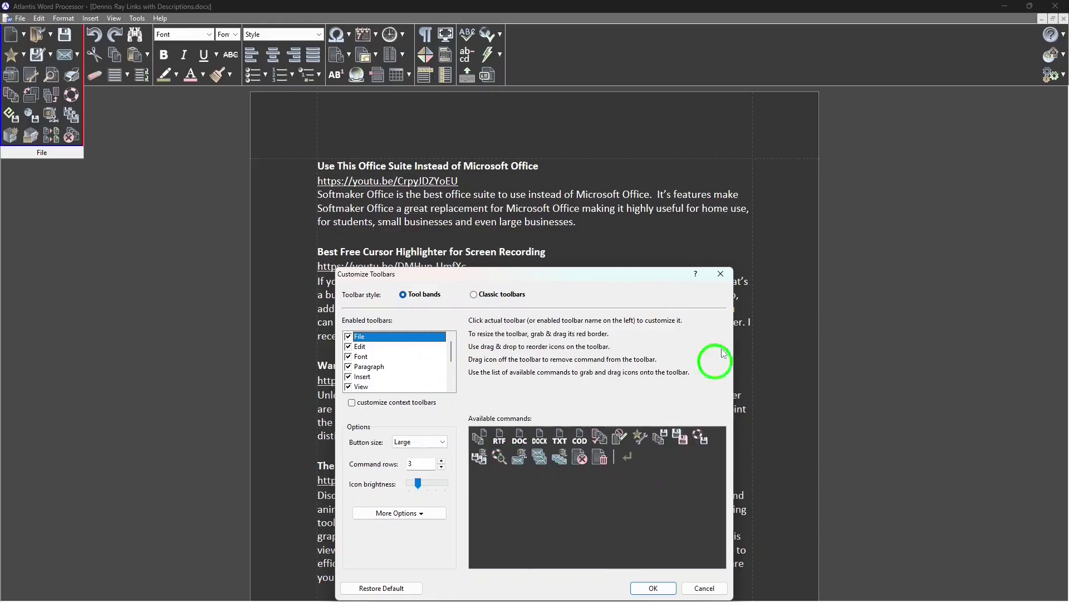
left_click(722, 274)
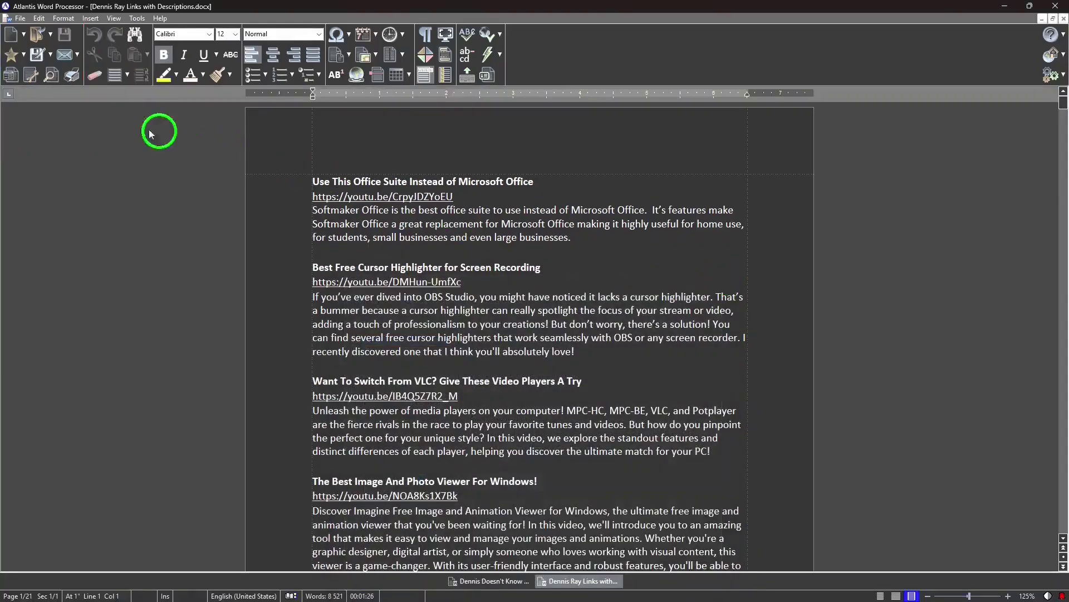
Step: Start blank document Doc94.rtf with Ctrl+N and show the Control Board via View > Control Board
key("ctrl+n")
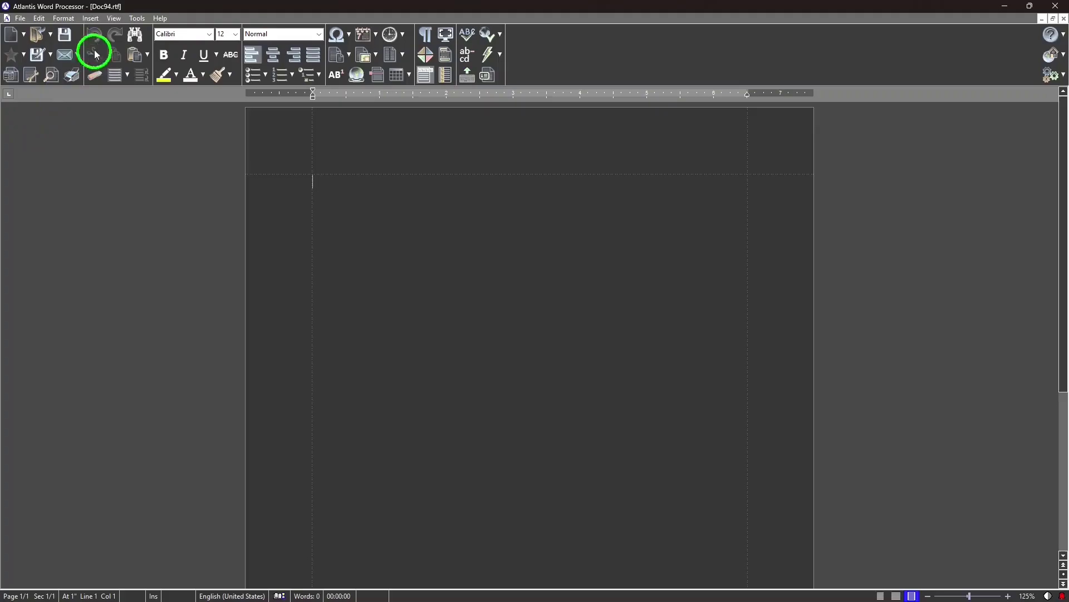
left_click(113, 19)
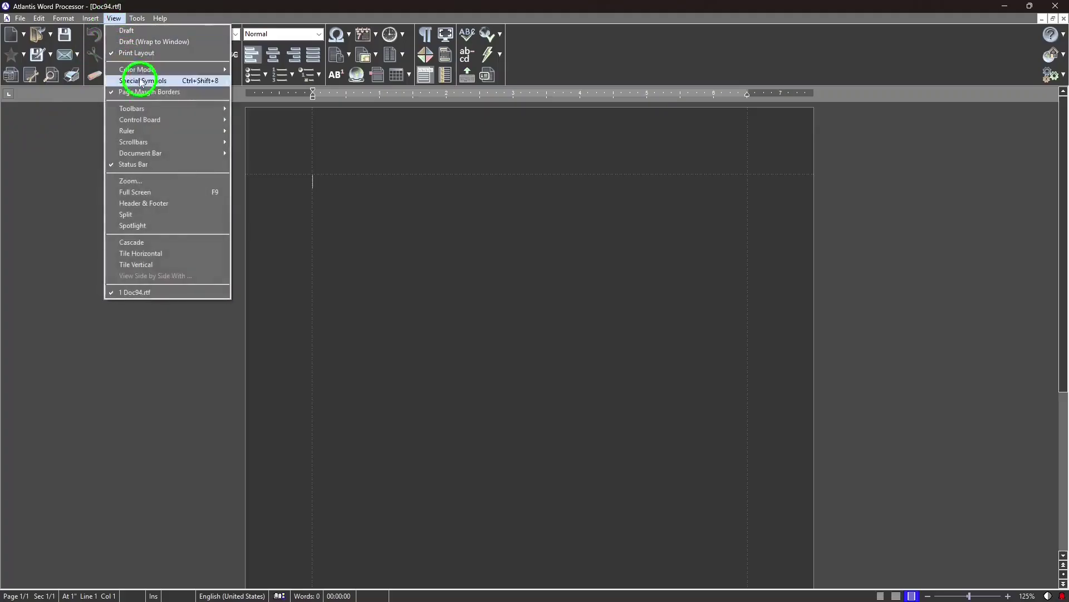
mouse_move(158, 120)
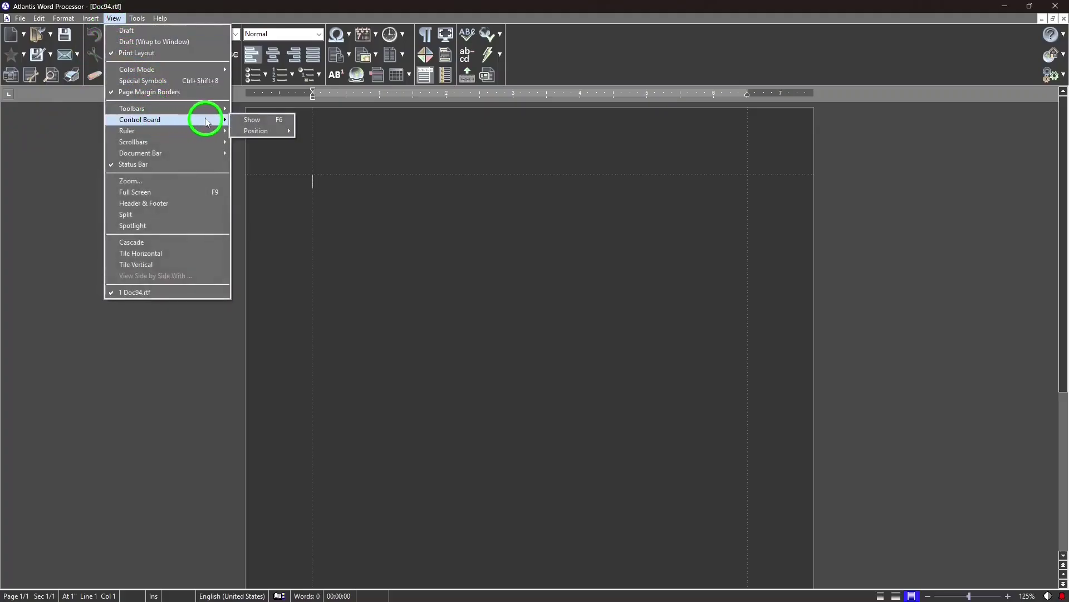
left_click(247, 119)
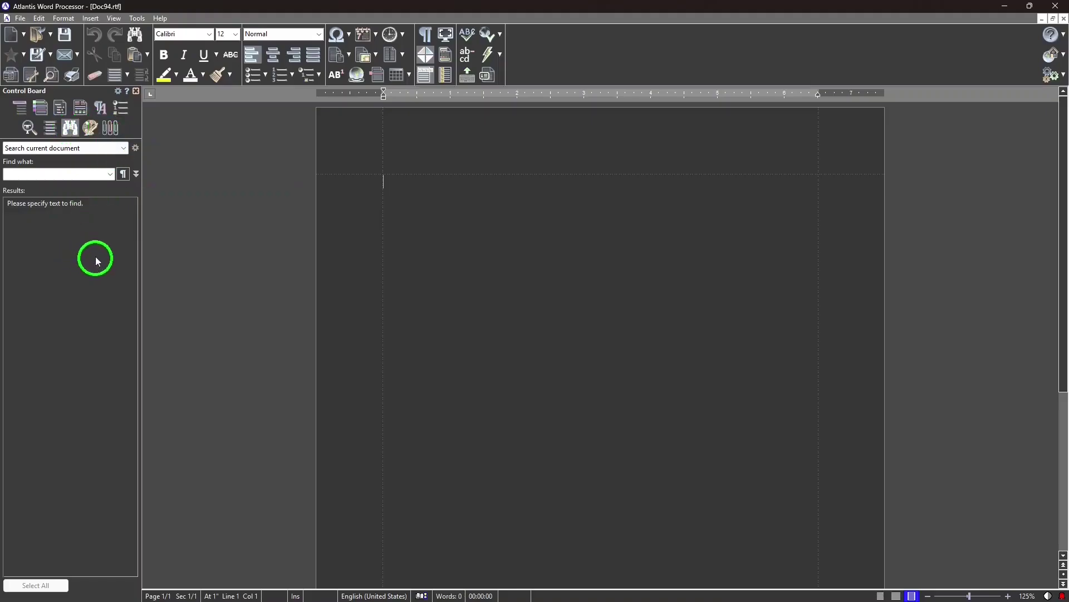
left_click(114, 18)
left_click(116, 20)
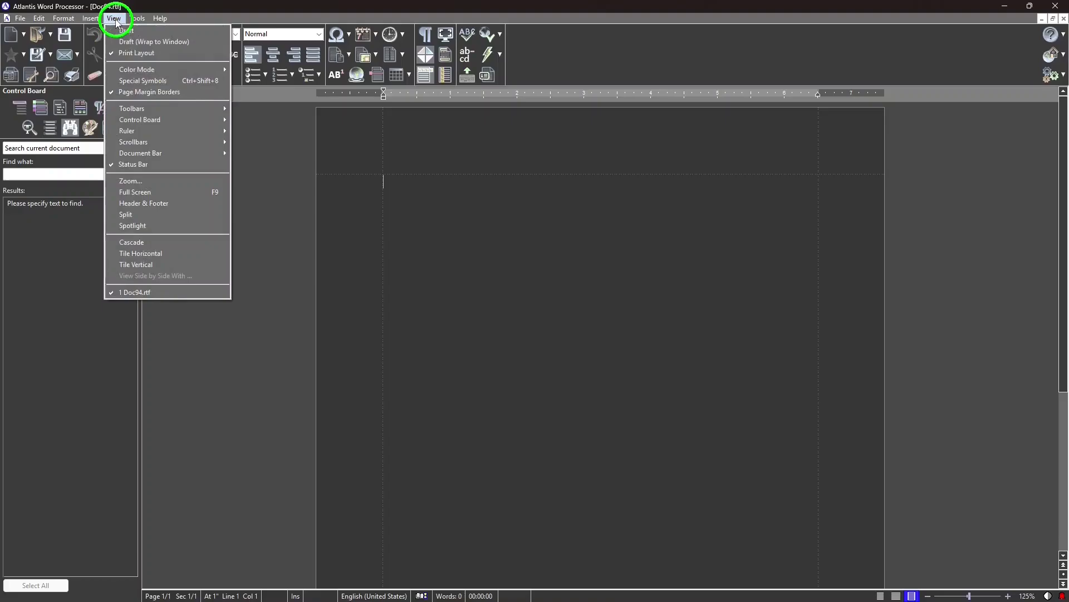
Step: Close the Control Board panel, then glance at the File drop-down's extra commands like eBook export
mouse_move(201, 119)
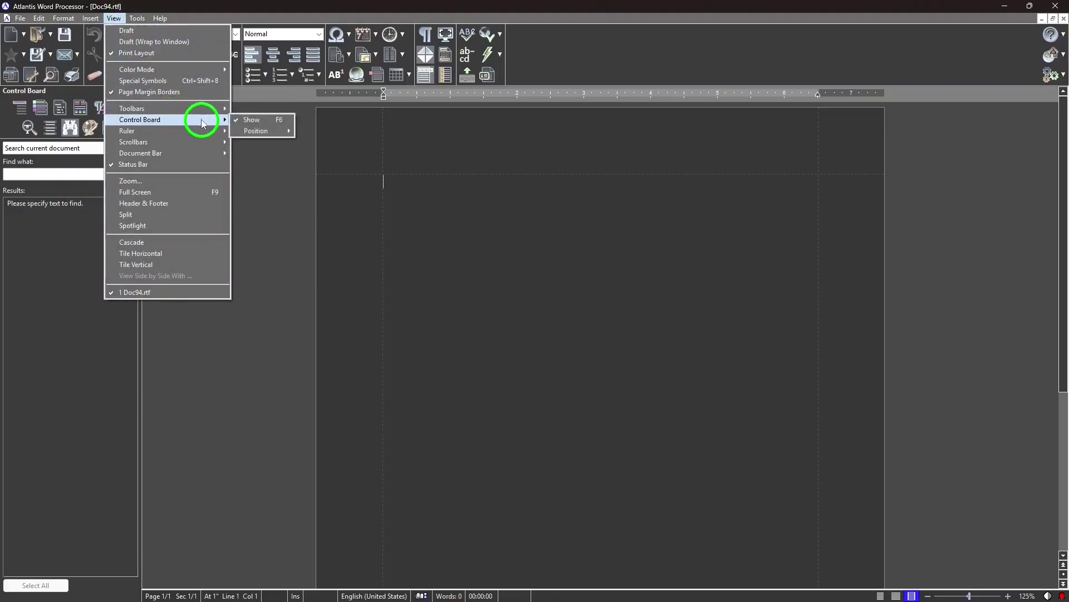
mouse_move(249, 132)
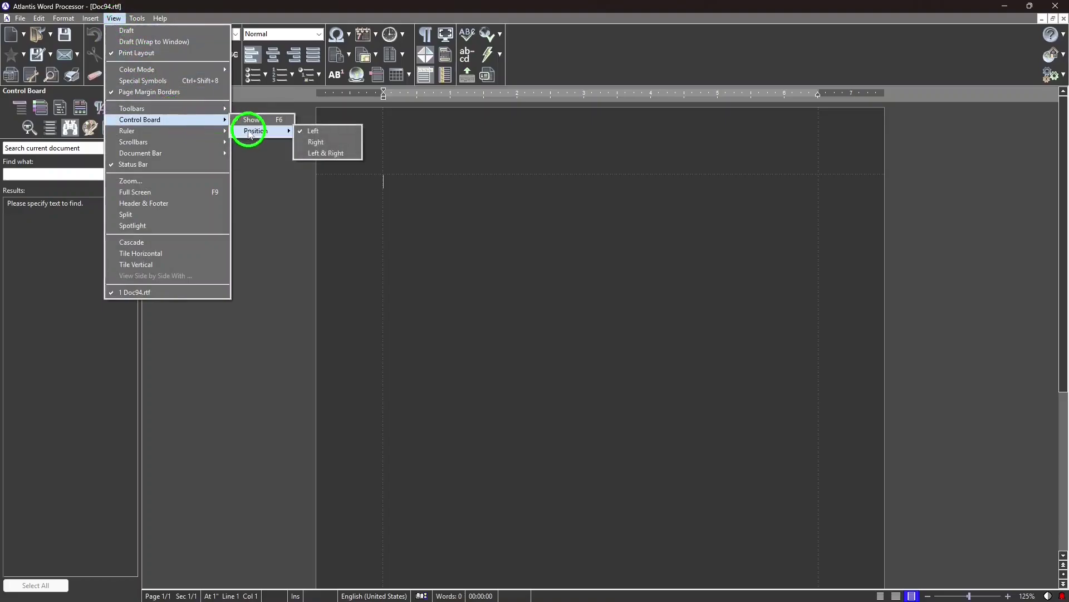
left_click(255, 191)
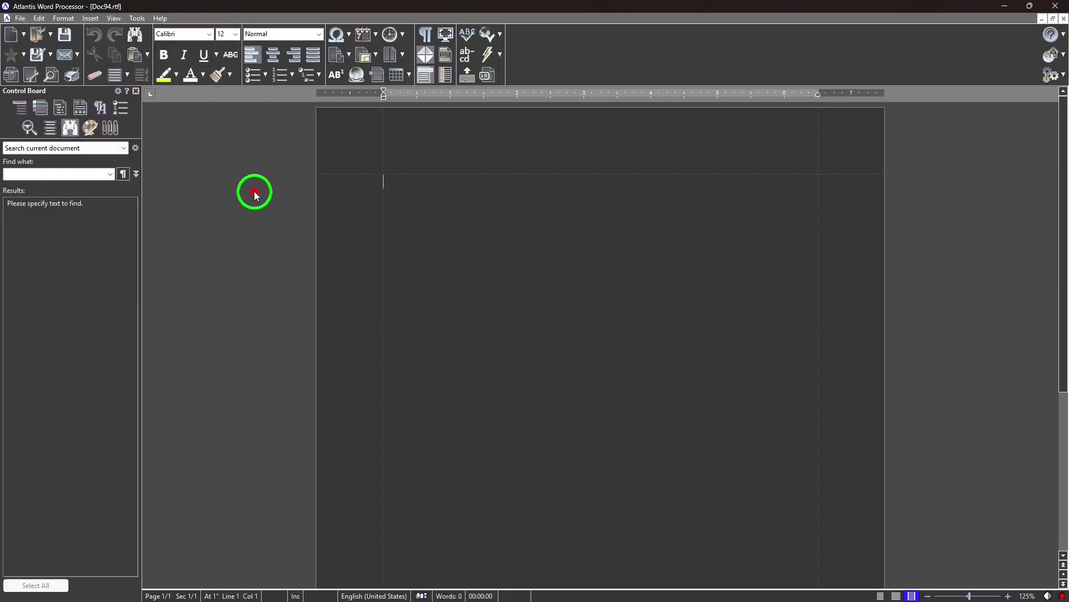
left_click(138, 91)
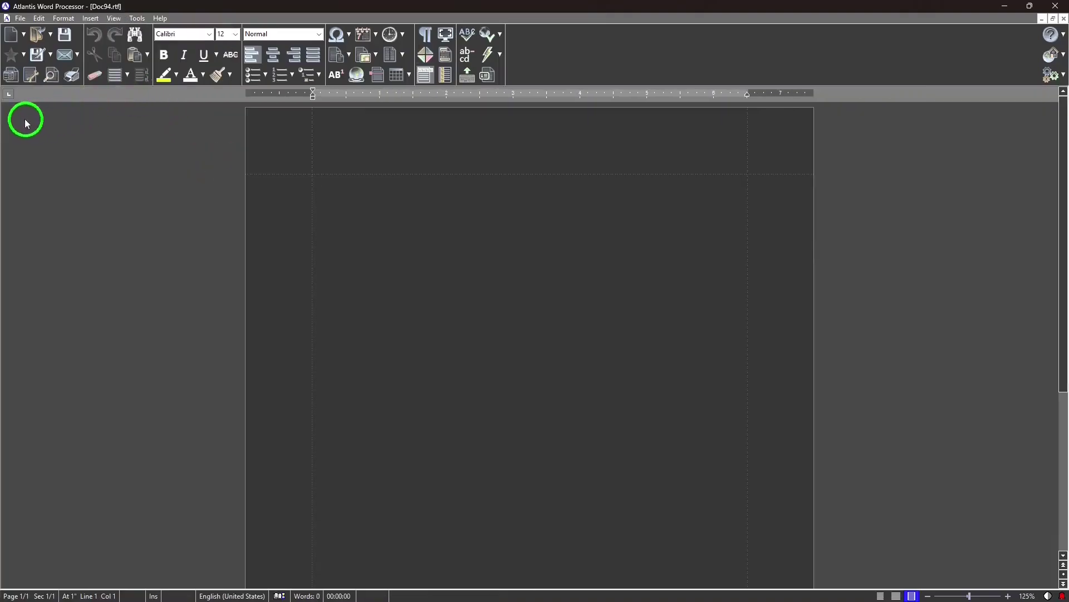
left_click(50, 55)
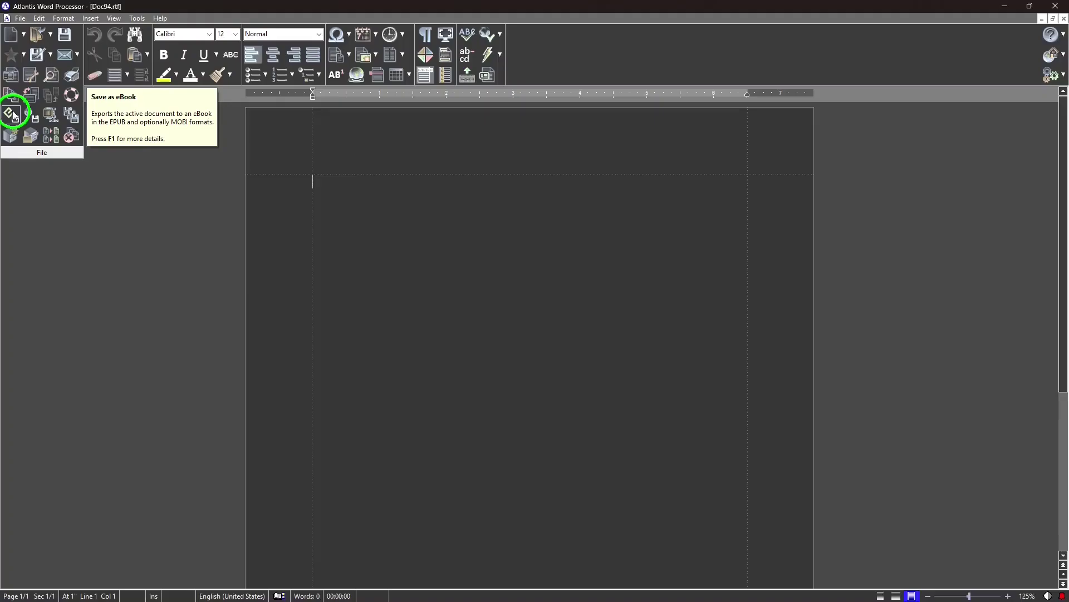
left_click(49, 201)
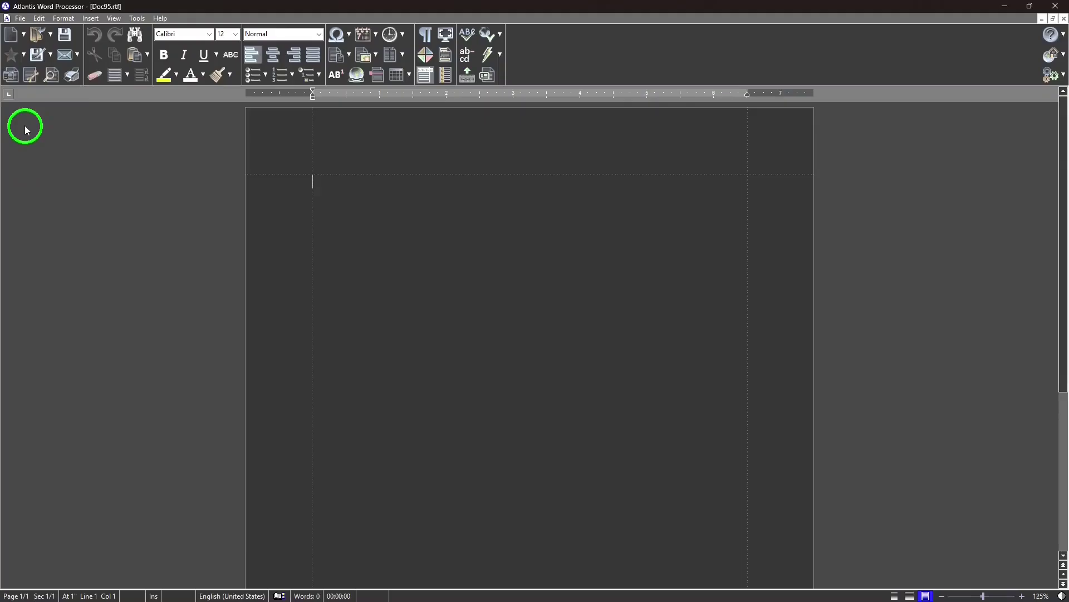
left_click(137, 18)
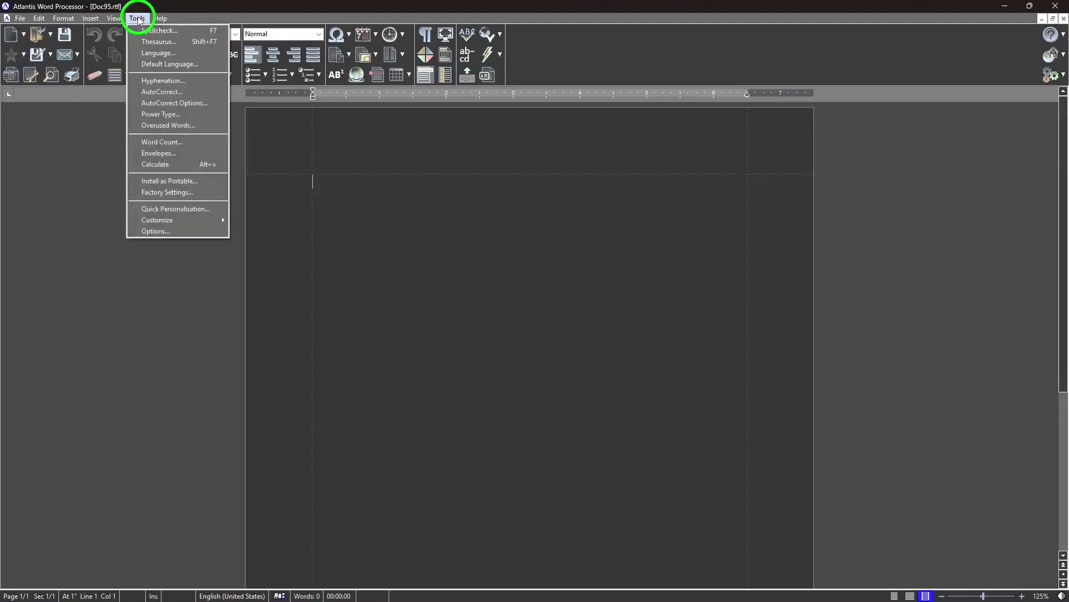
left_click(162, 125)
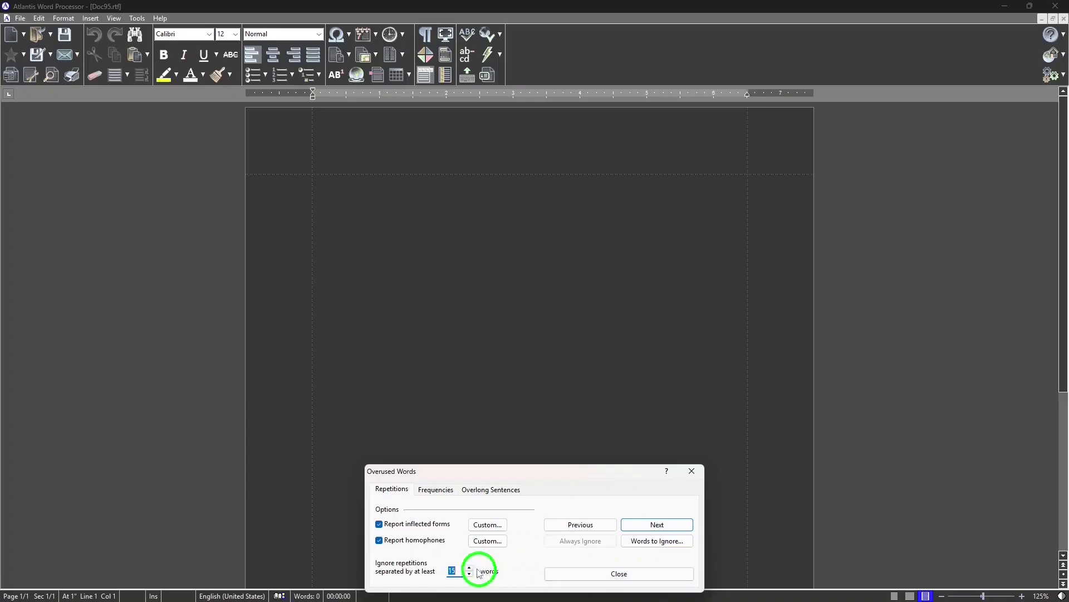
left_click(436, 491)
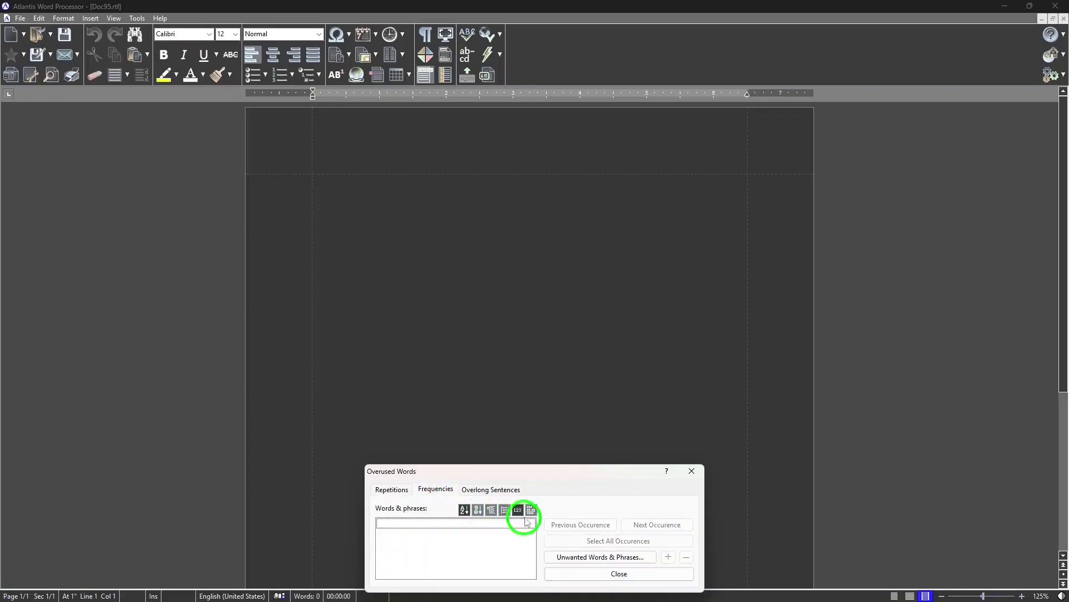
left_click(472, 491)
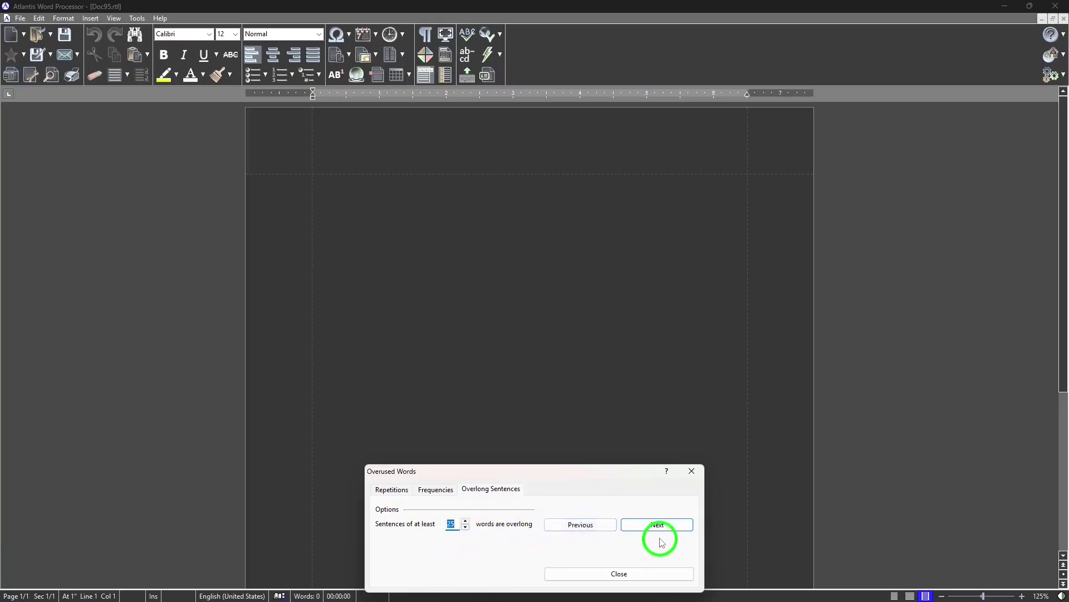
left_click(403, 490)
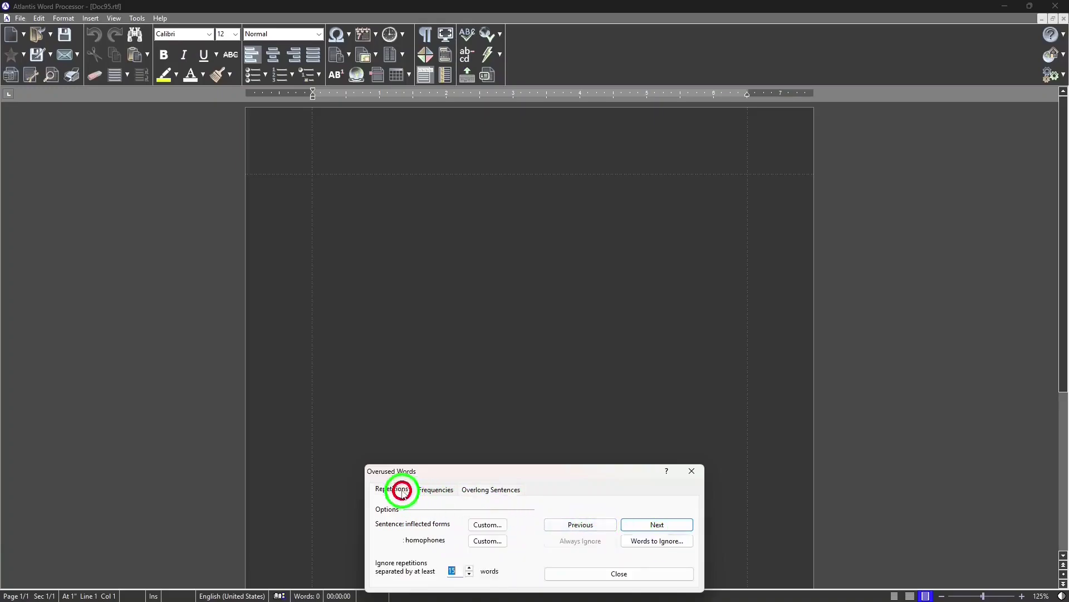
left_click(595, 574)
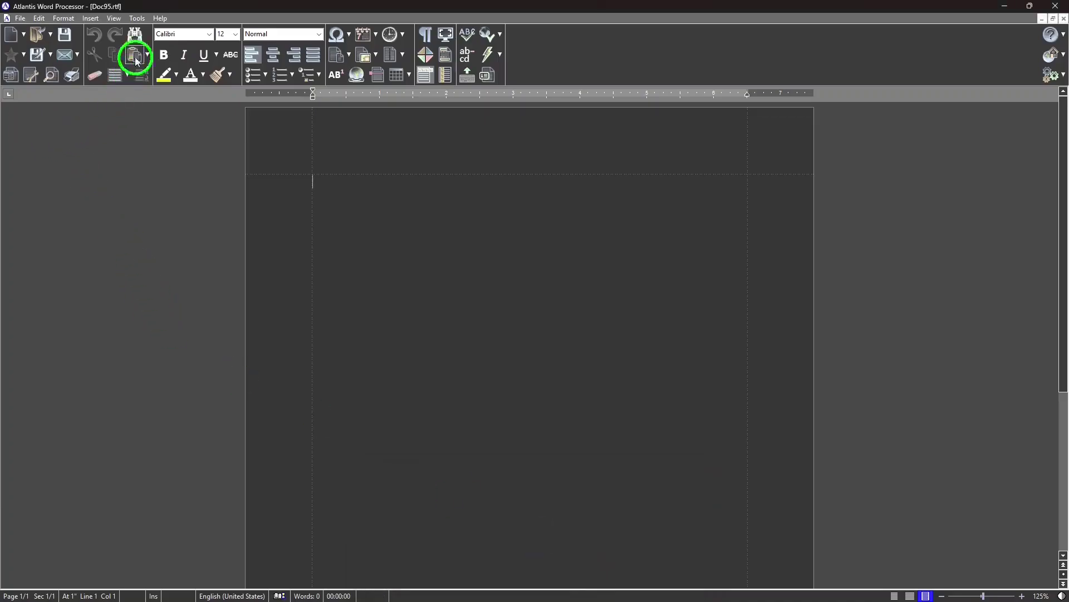
Step: Check Writing target in the Status Bar dialog, then close the Writing Target settings with OK
left_click(138, 19)
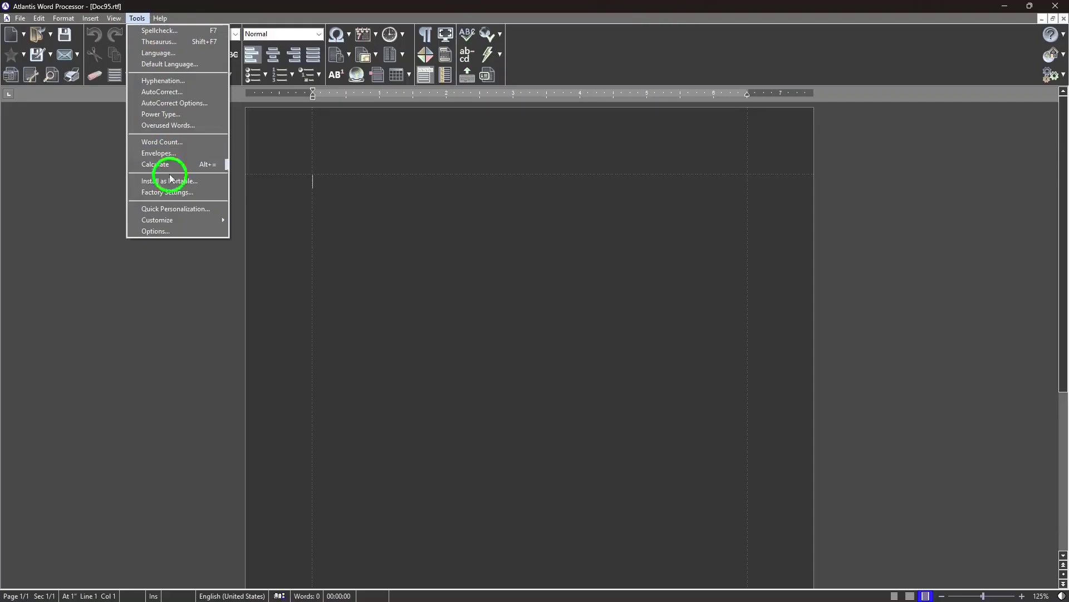
mouse_move(186, 220)
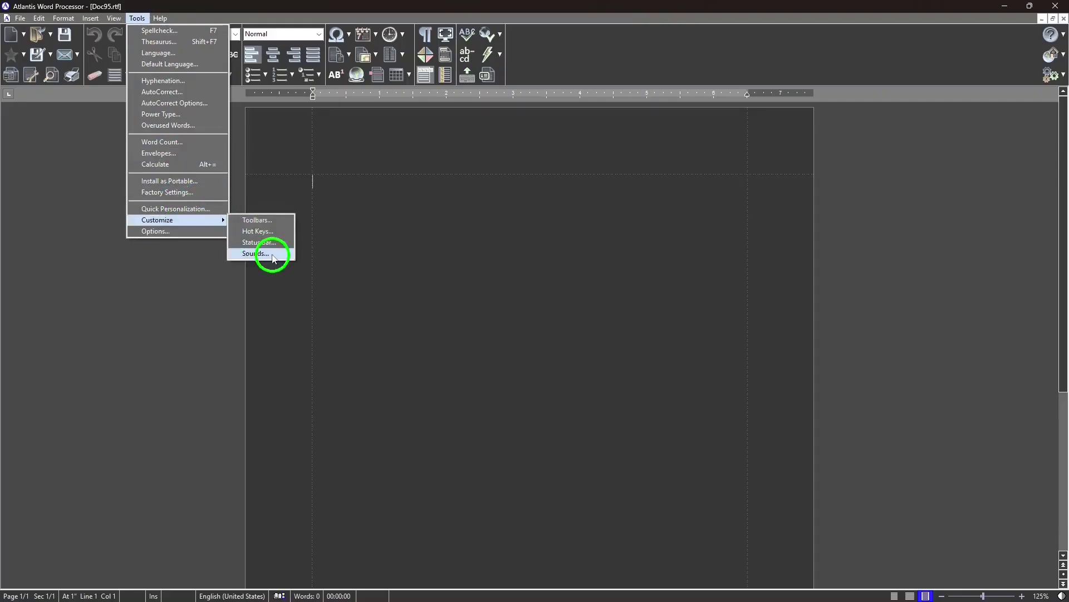
left_click(259, 242)
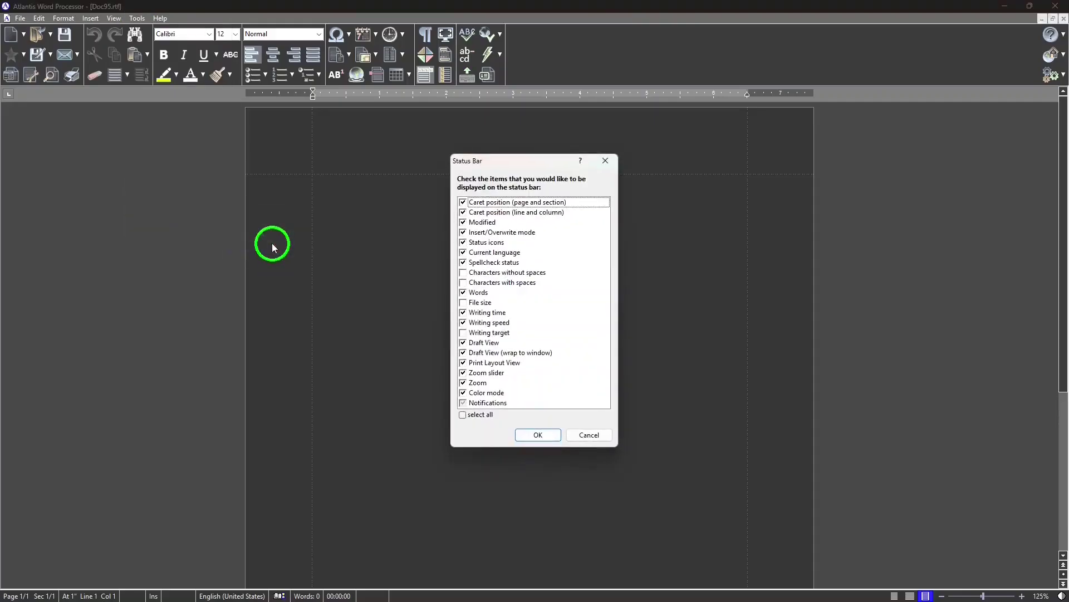
left_click(463, 333)
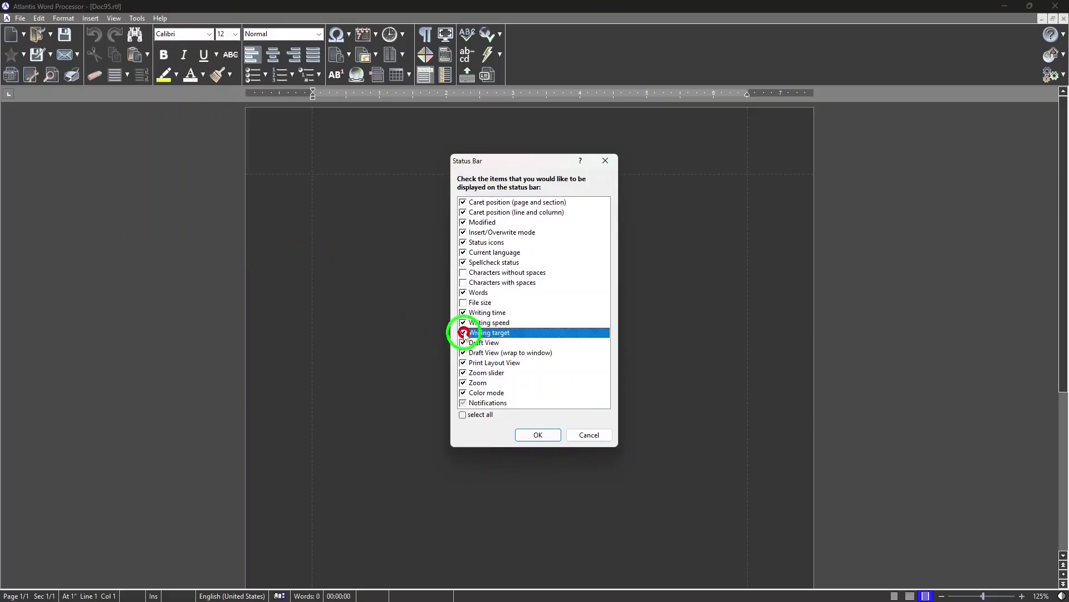
left_click(533, 434)
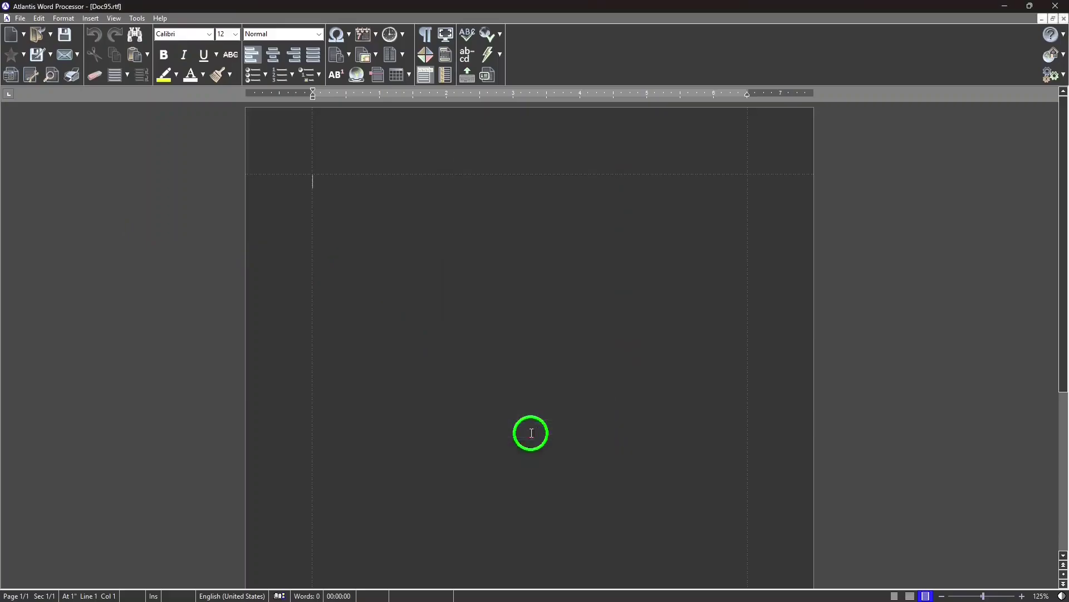
left_click(425, 595)
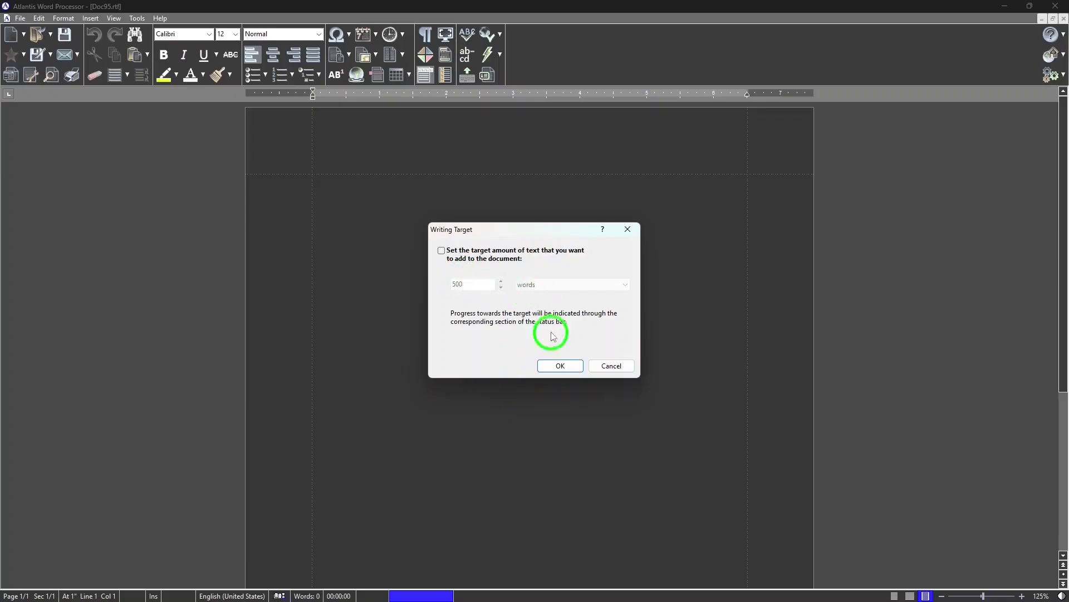
left_click(556, 367)
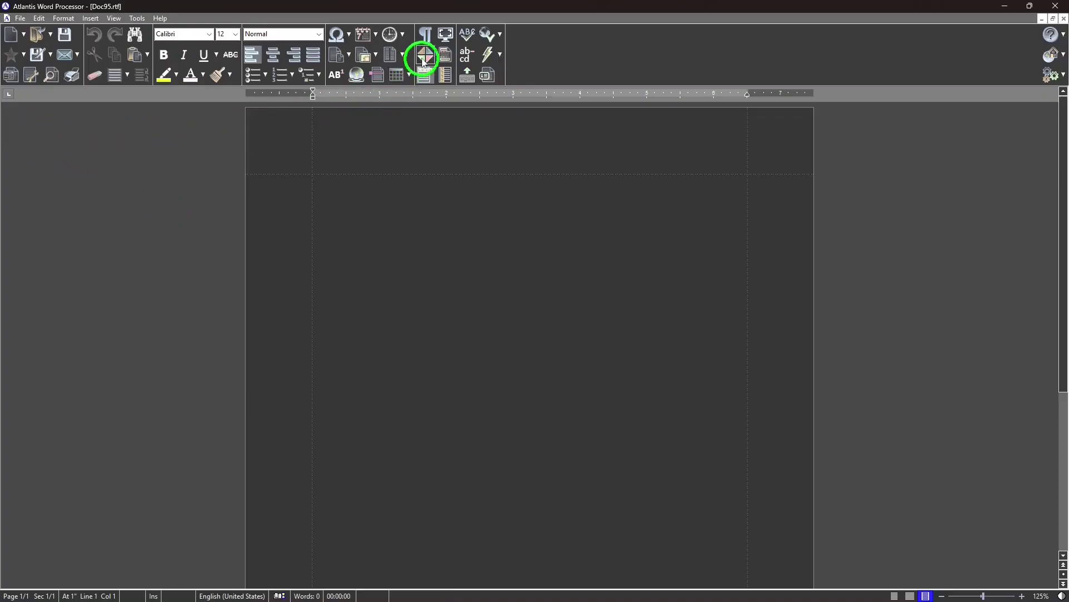
mouse_move(425, 61)
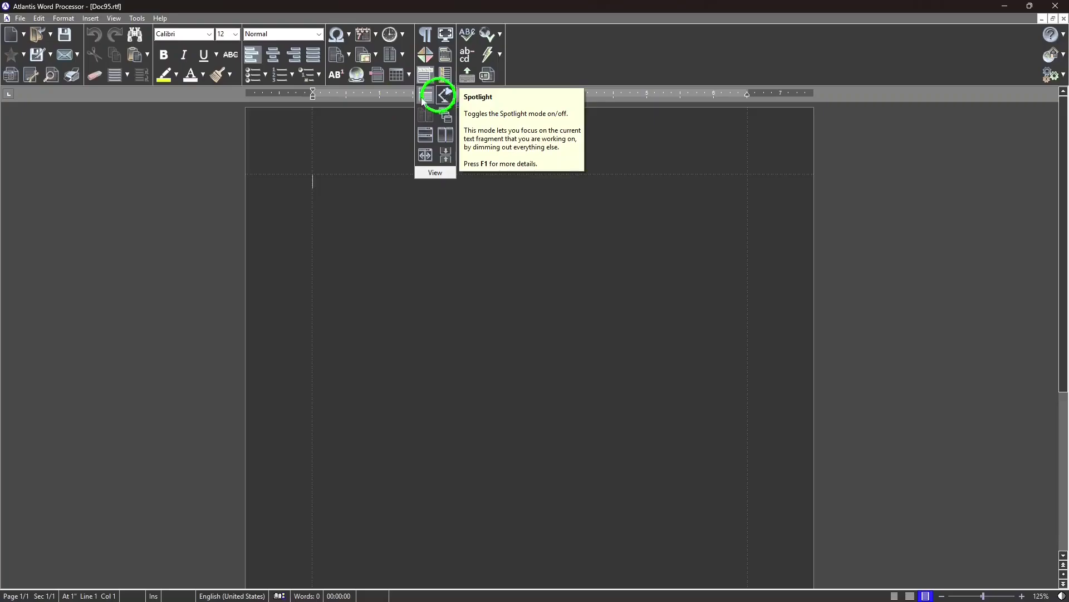
left_click(123, 21)
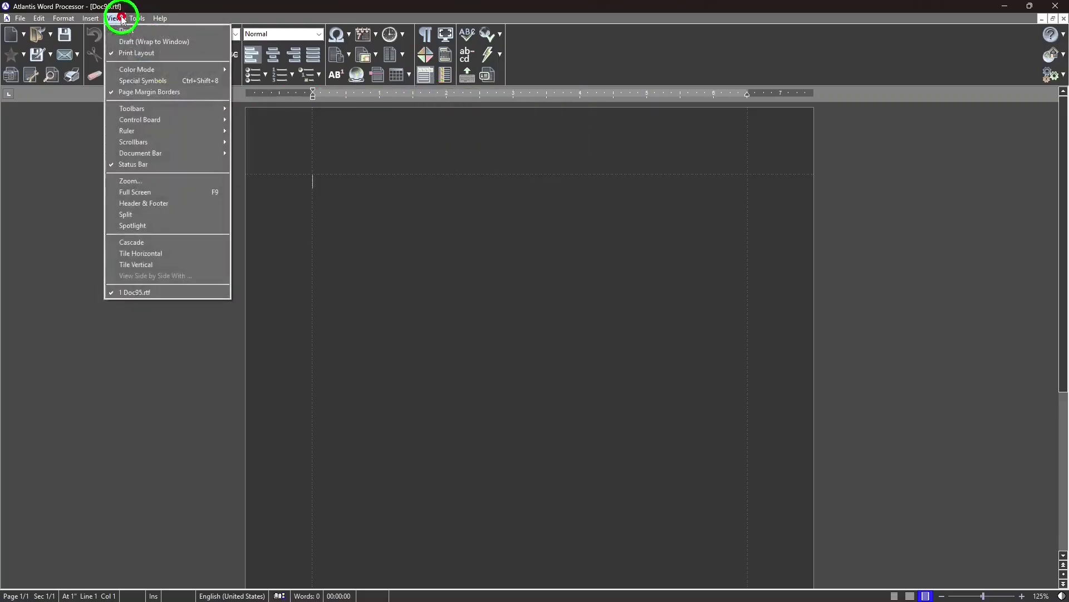
left_click(169, 226)
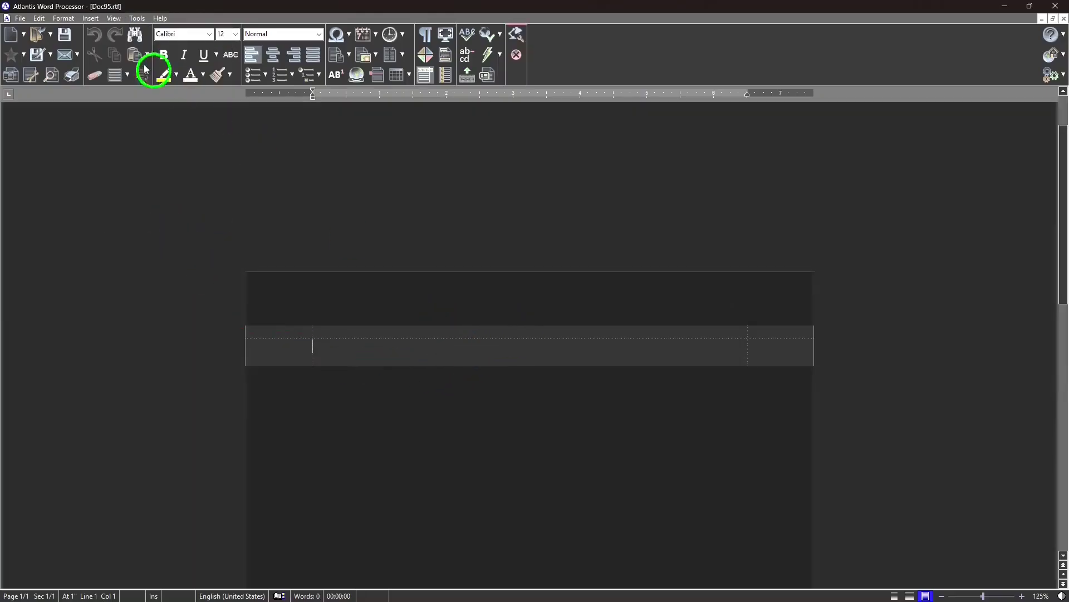
left_click(113, 18)
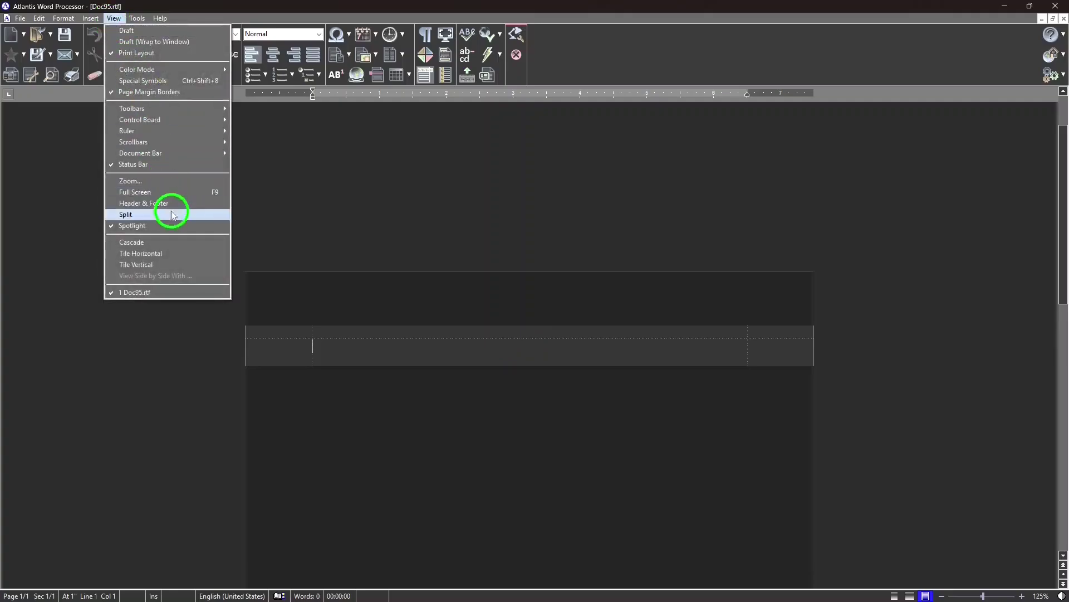
left_click(145, 226)
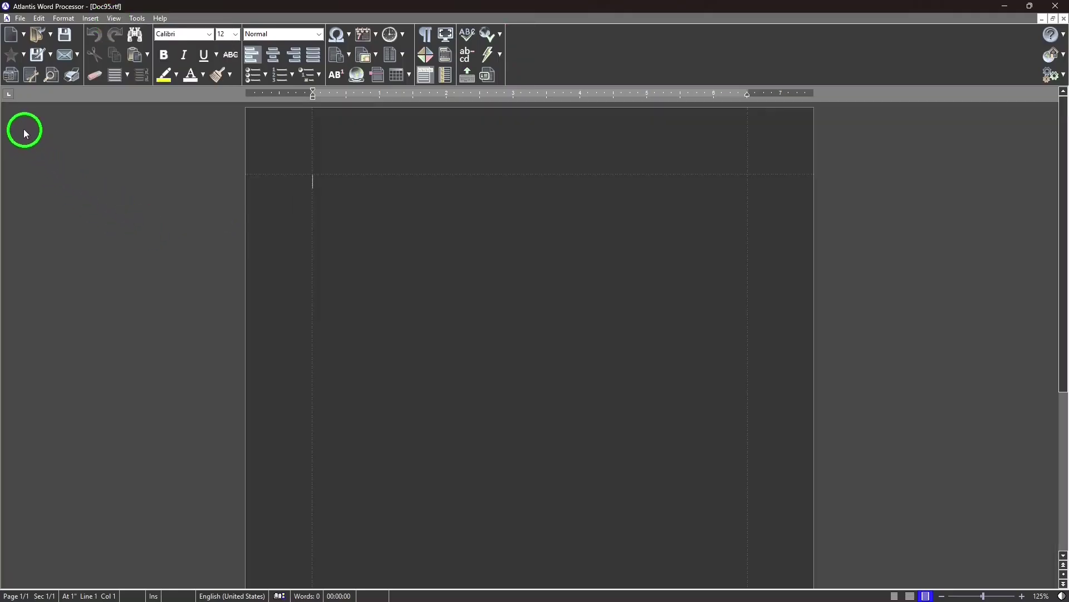
Step: View the Edit page of Tools > Options and close it with OK
left_click(137, 18)
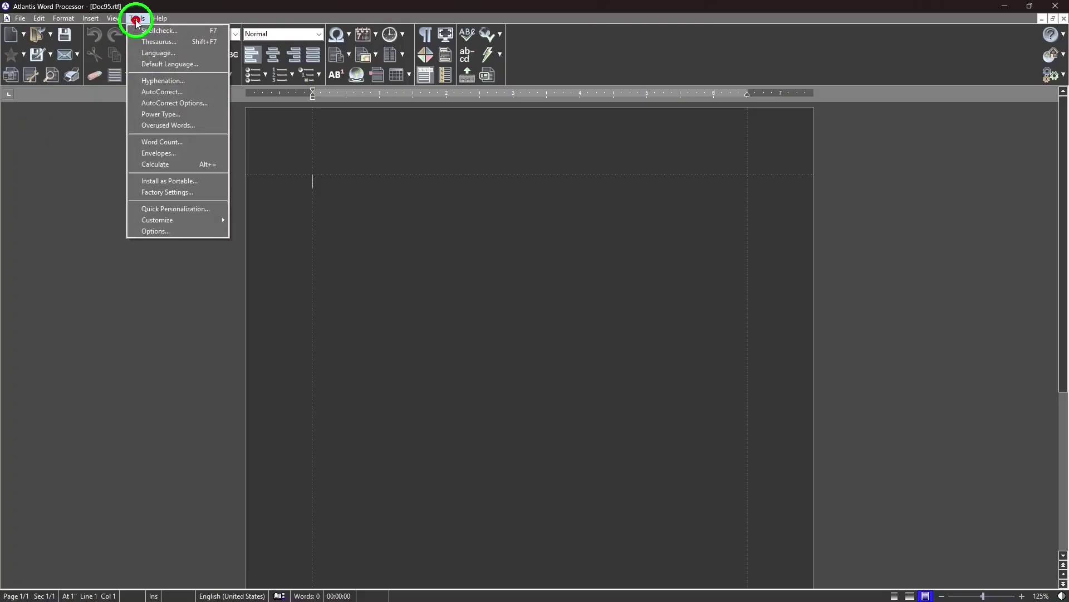
left_click(161, 231)
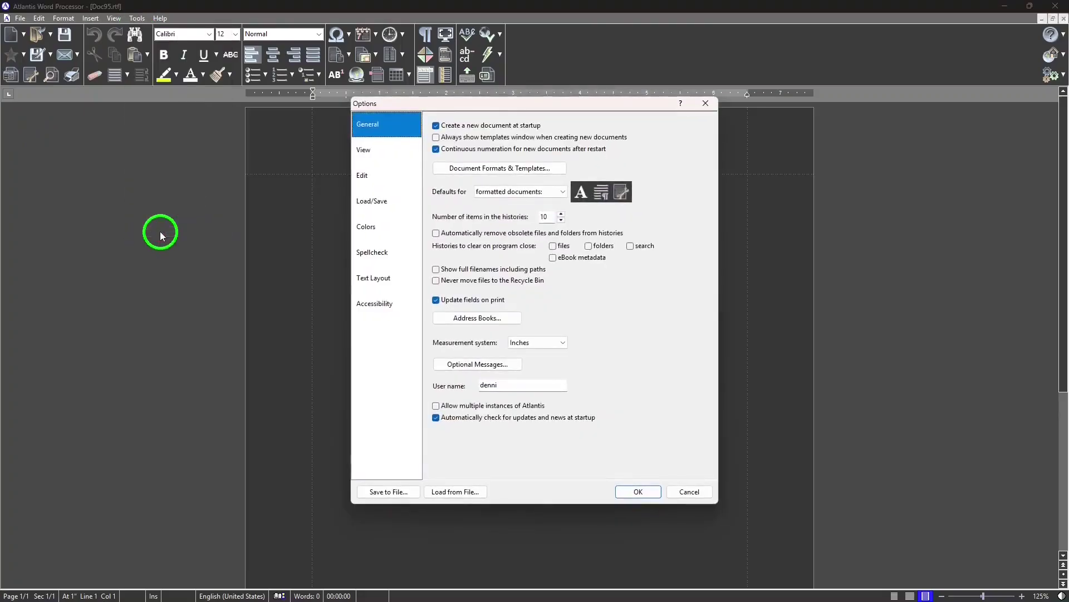
left_click(363, 176)
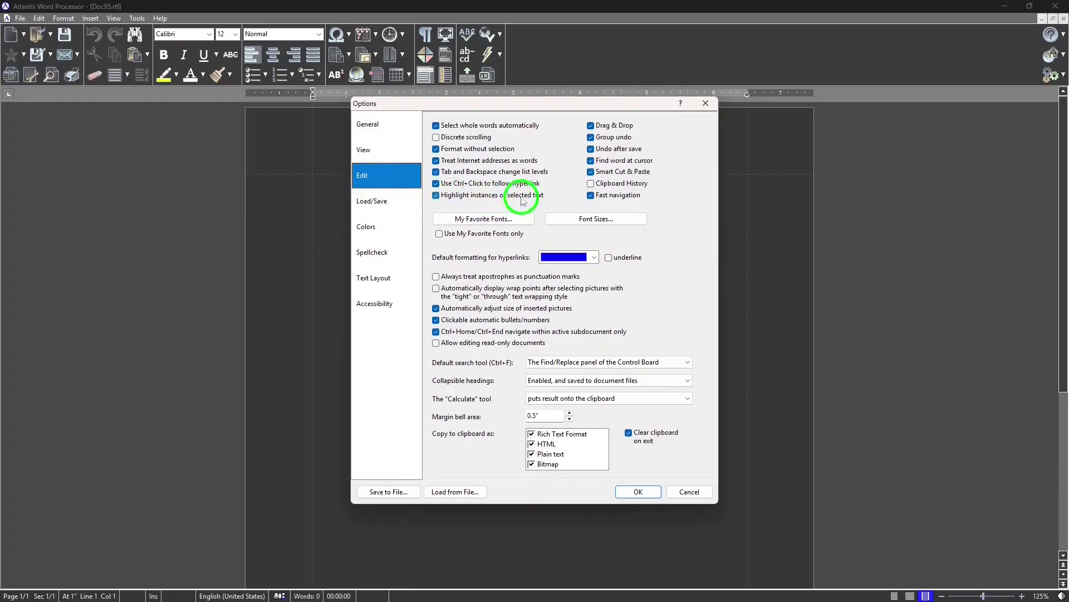
left_click(638, 491)
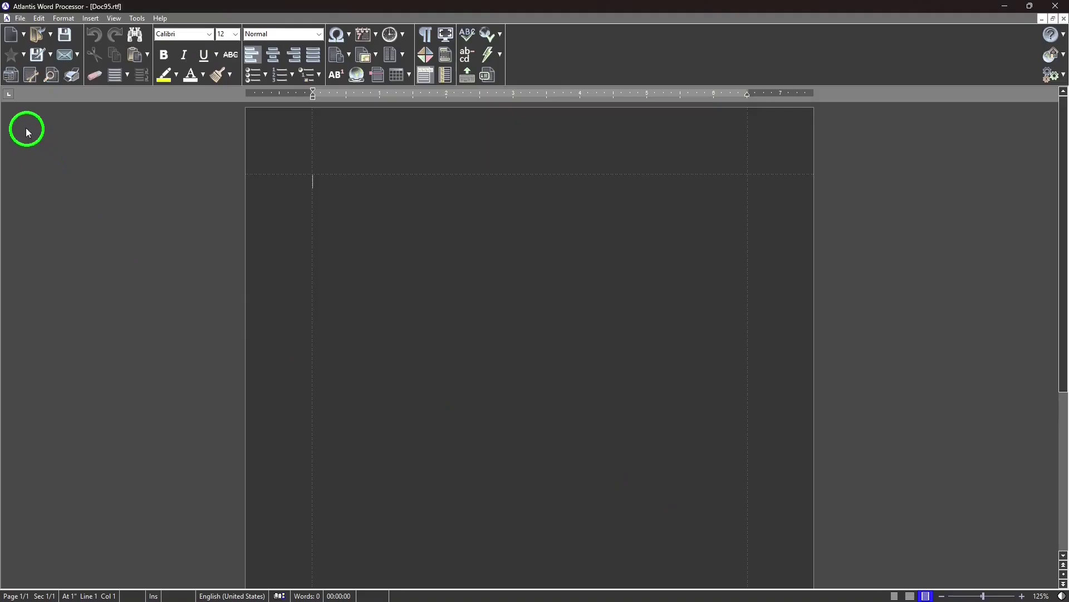
Step: Split Doc97 into side-by-side panes, then return to a single-pane view
left_click(114, 18)
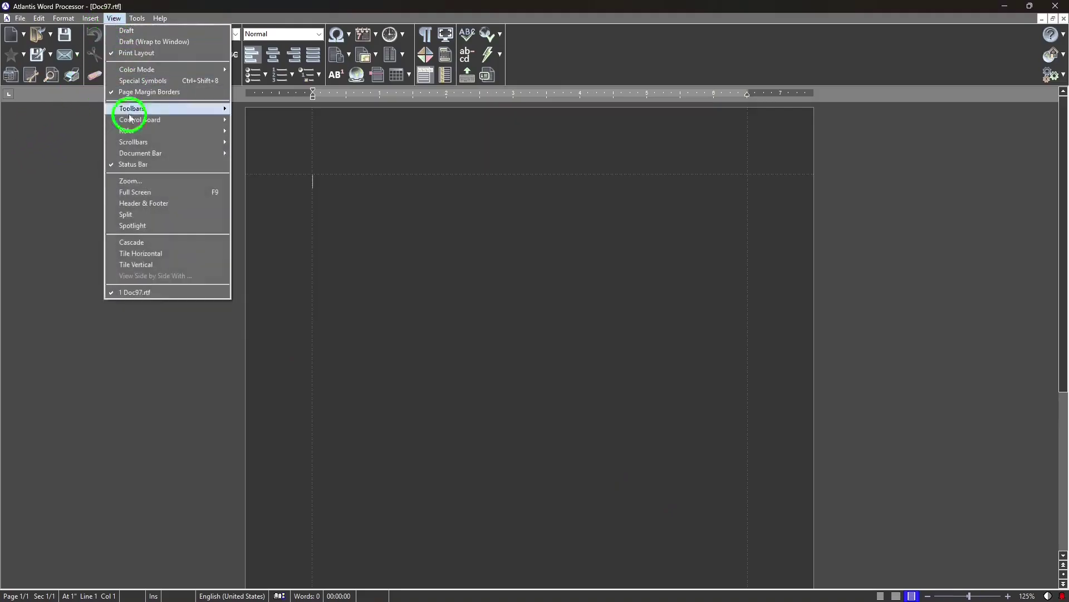
left_click(133, 214)
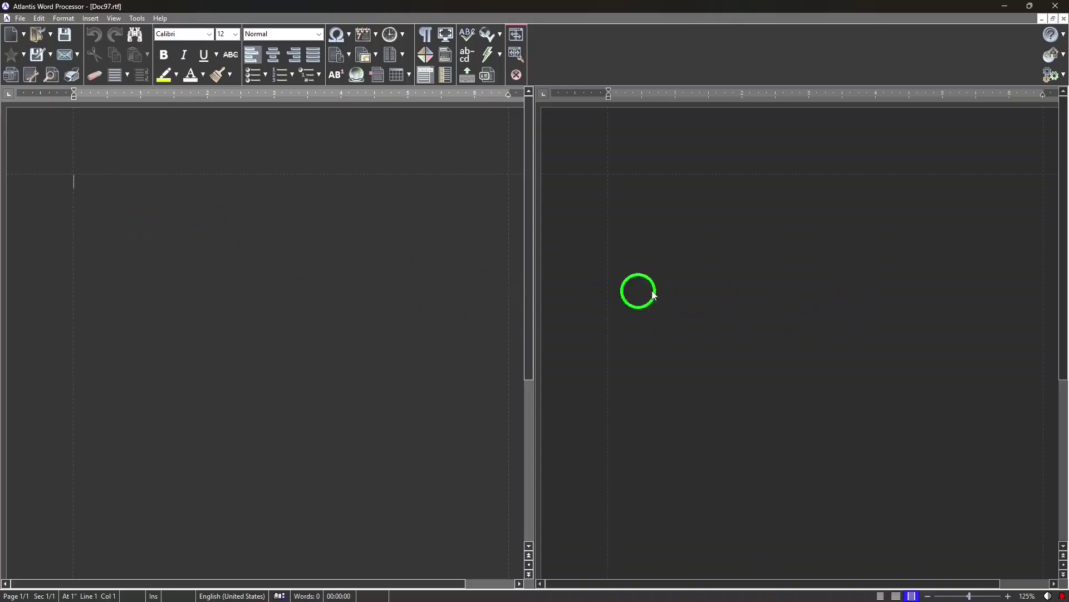
left_click(114, 19)
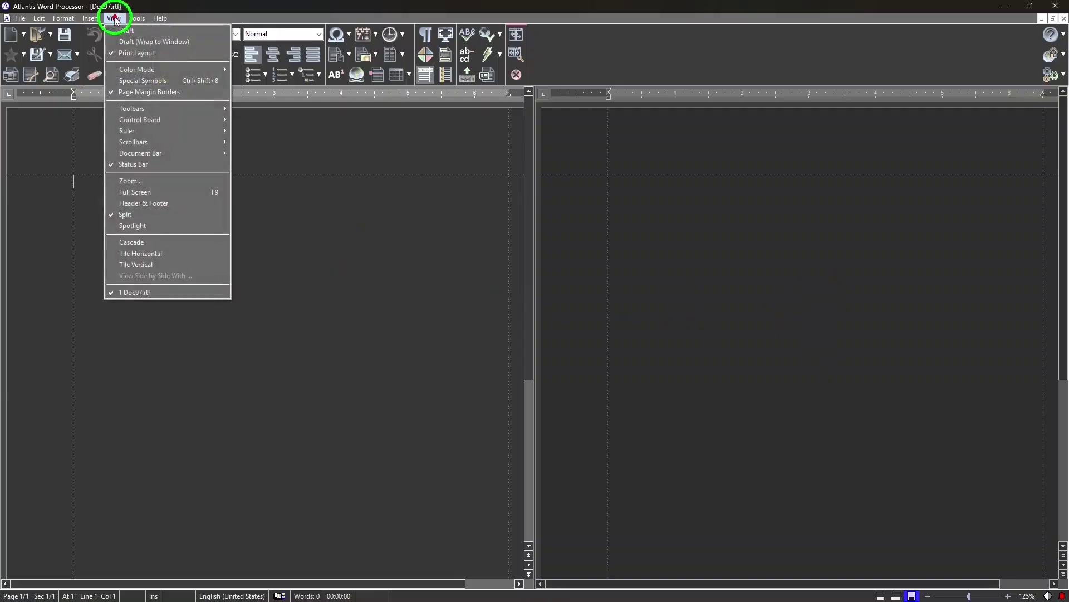
left_click(134, 226)
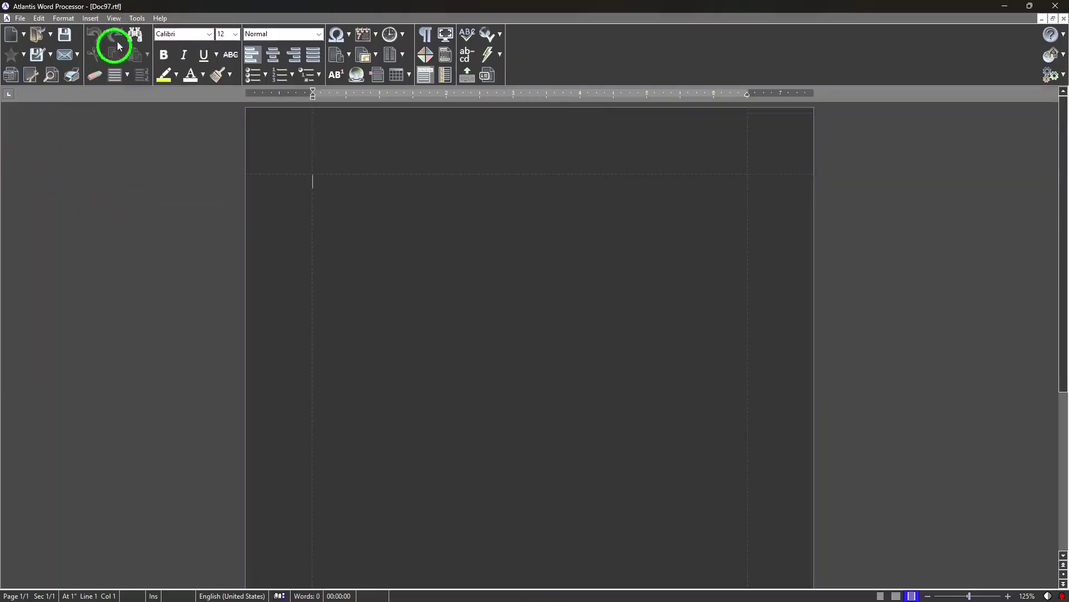
left_click(137, 19)
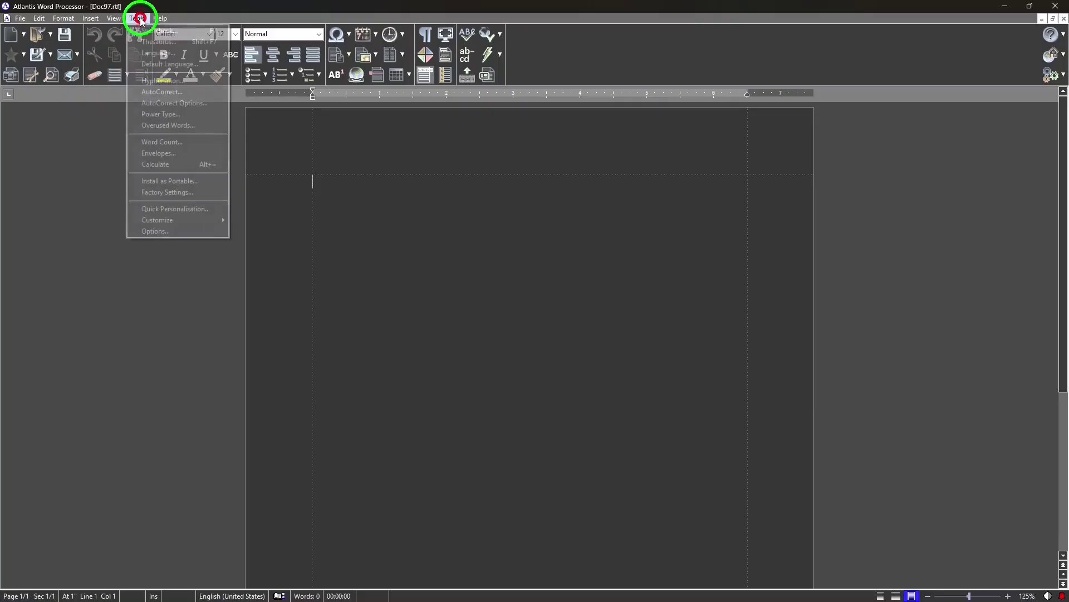
left_click(156, 232)
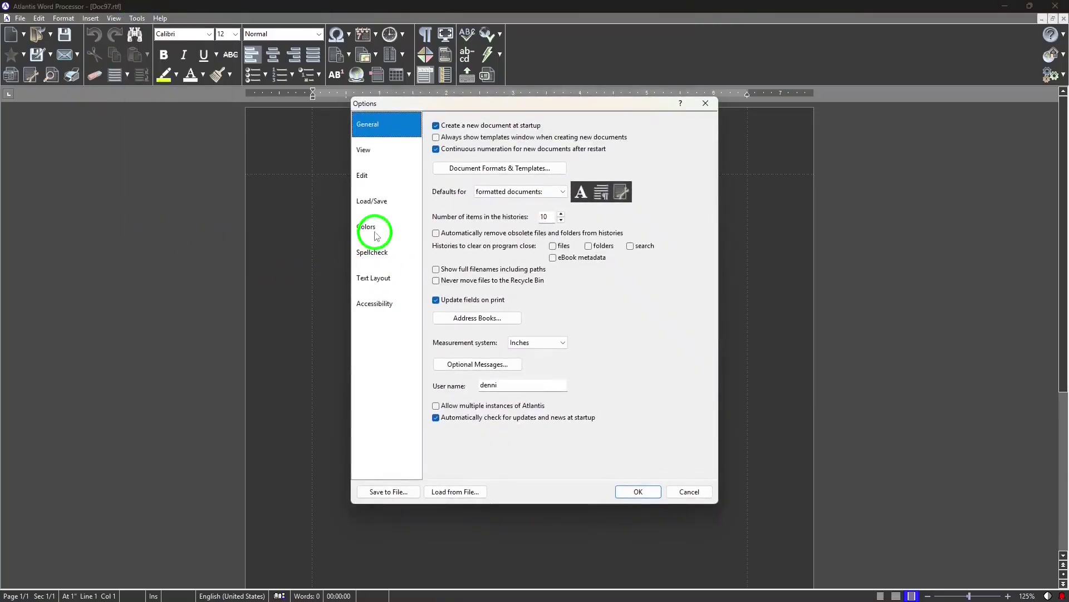
left_click(377, 202)
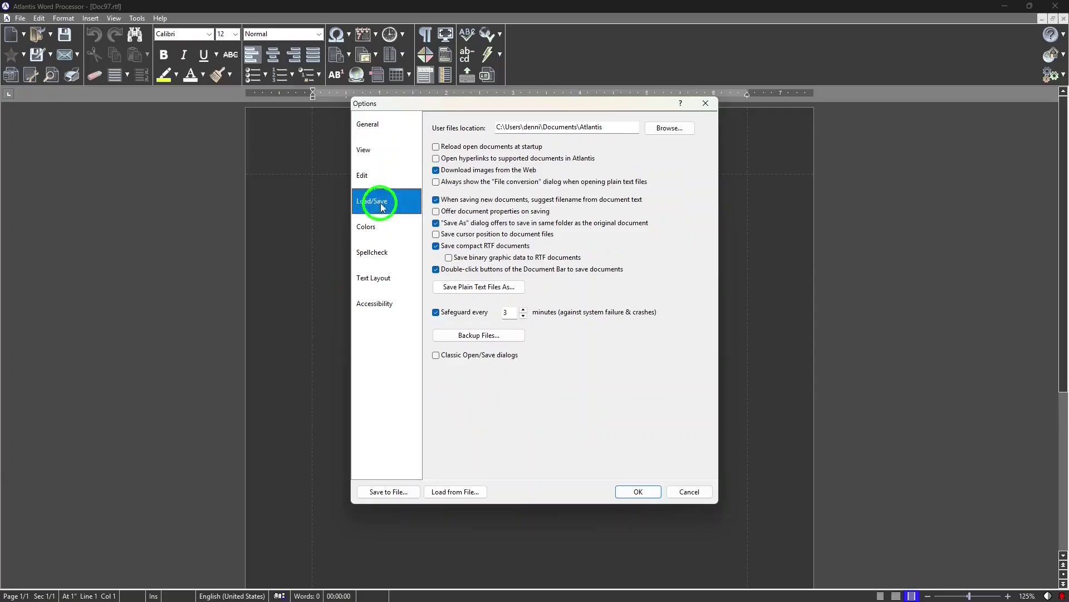
left_click(475, 337)
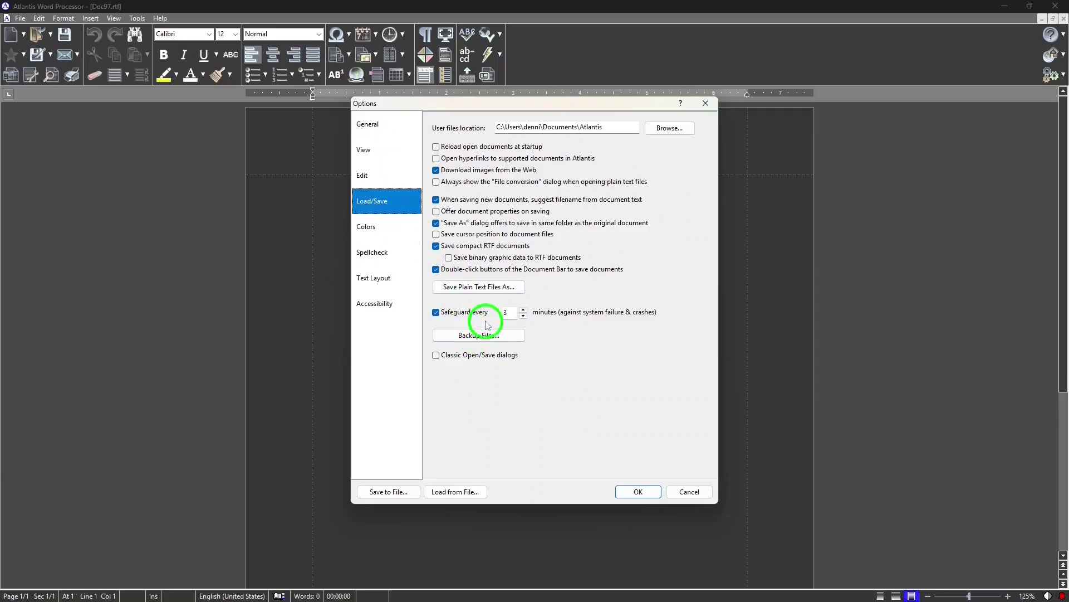
left_click(499, 336)
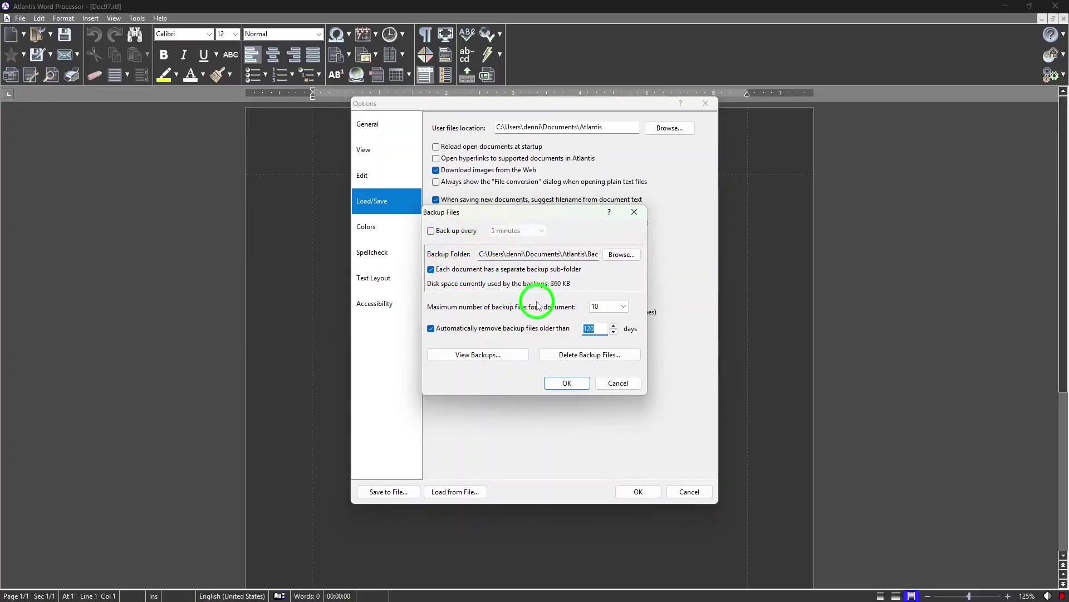
left_click(559, 385)
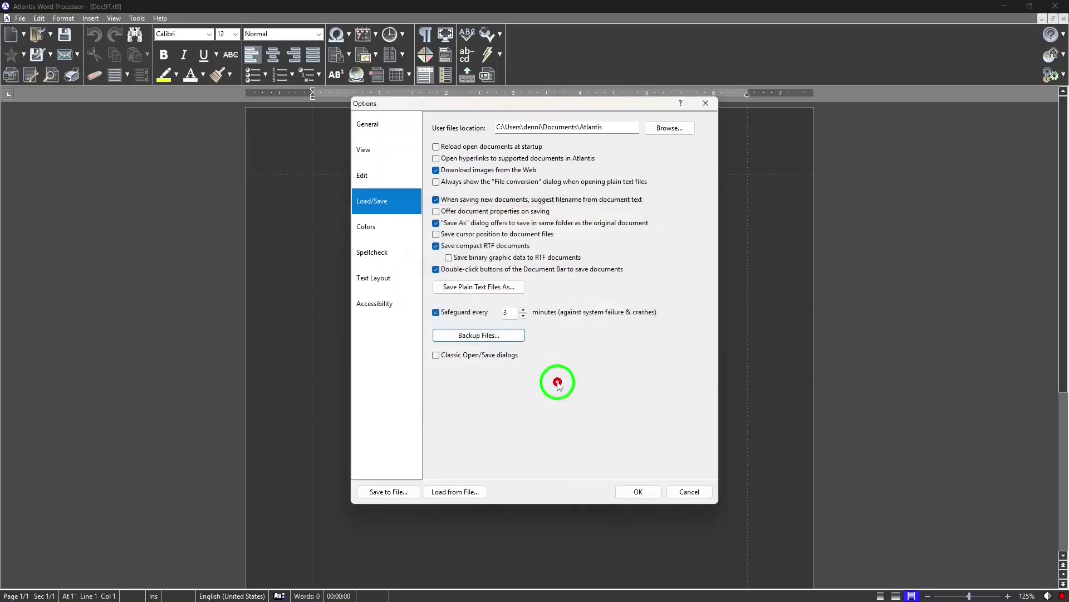
left_click(637, 492)
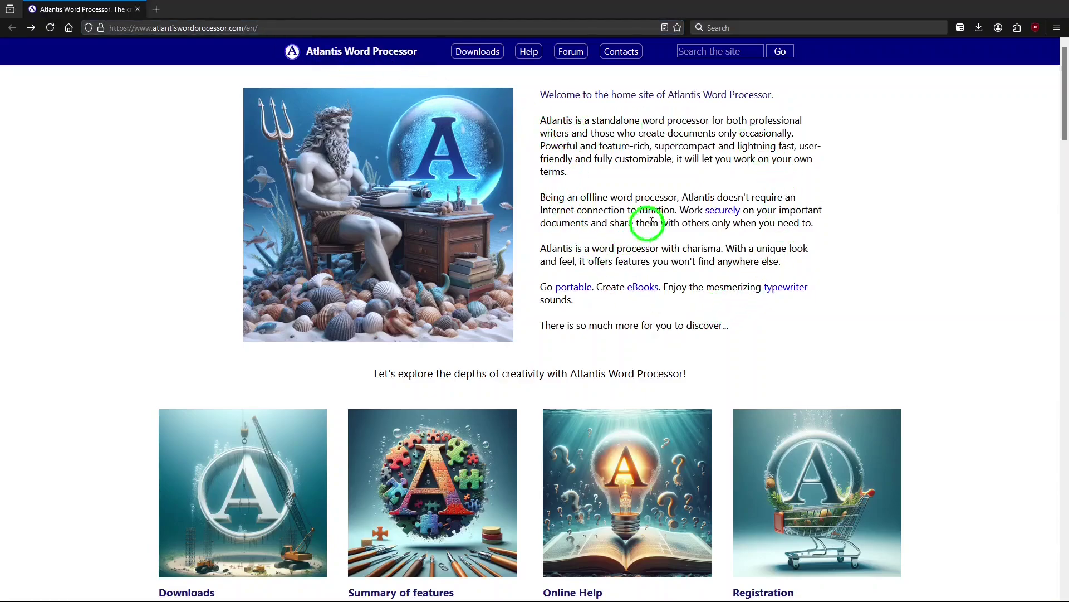
Step: Visit the Downloads page with the 4.4.5.6 setup file, then go back home
left_click_drag(1062, 84, 1062, 119)
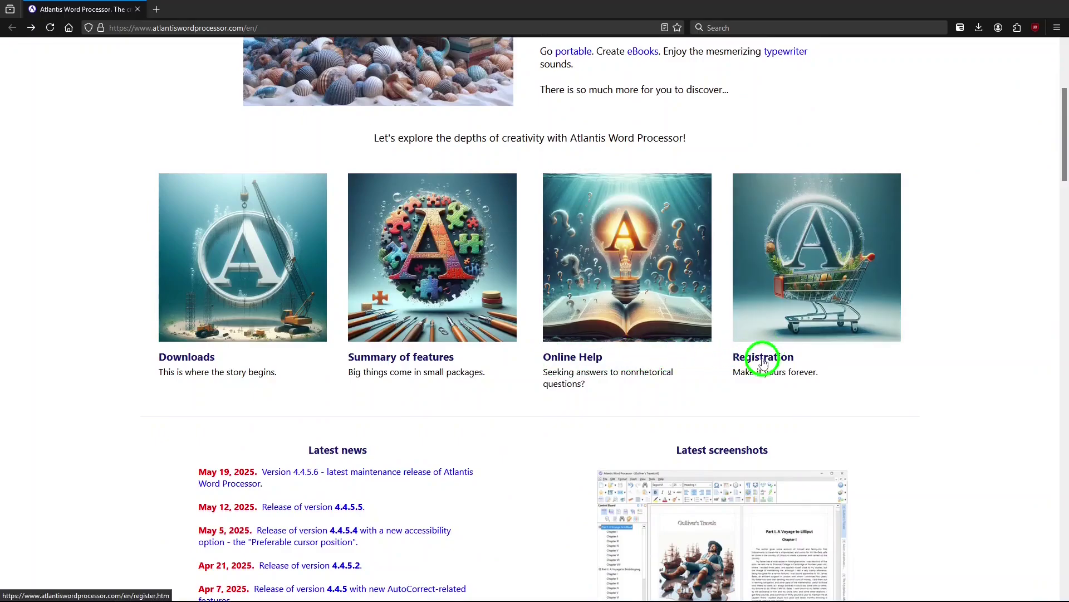
left_click(194, 359)
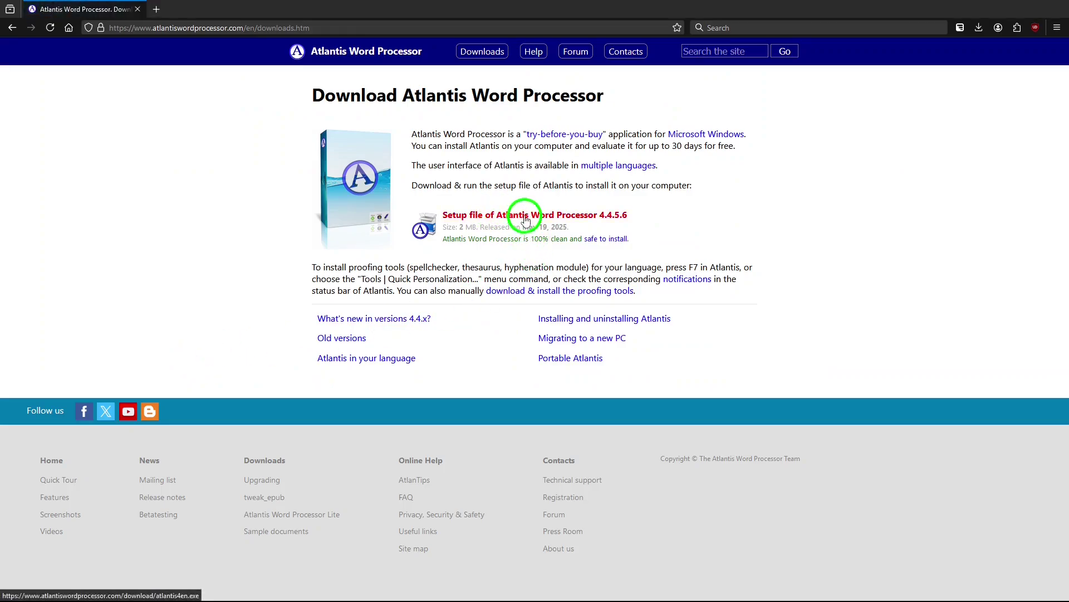
left_click(12, 28)
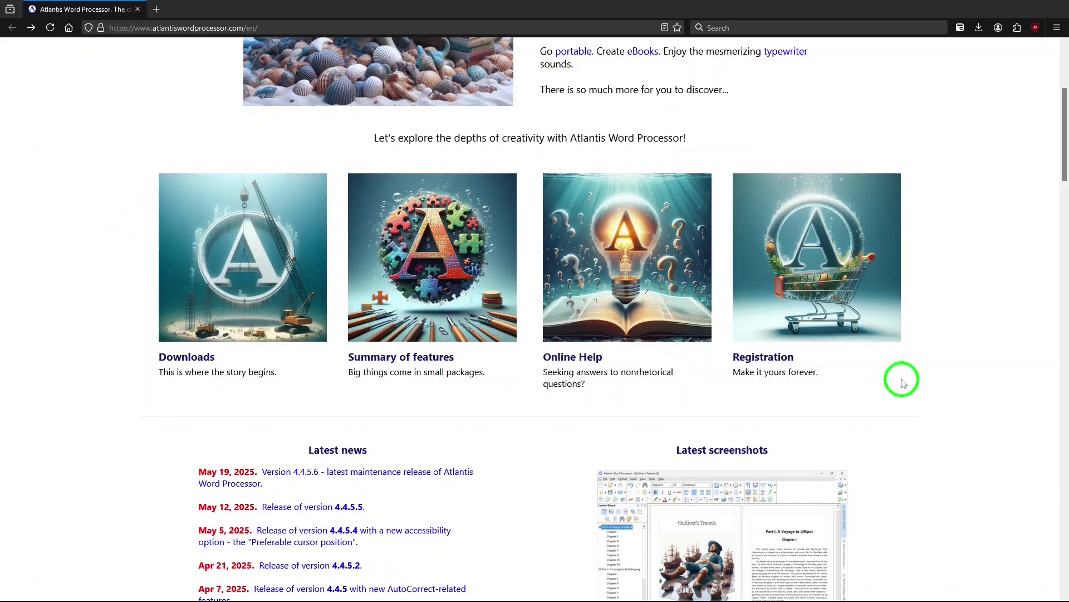
Step: Open the Registration page listing the $35 Standard and $49 Ultimate licenses
left_click(776, 360)
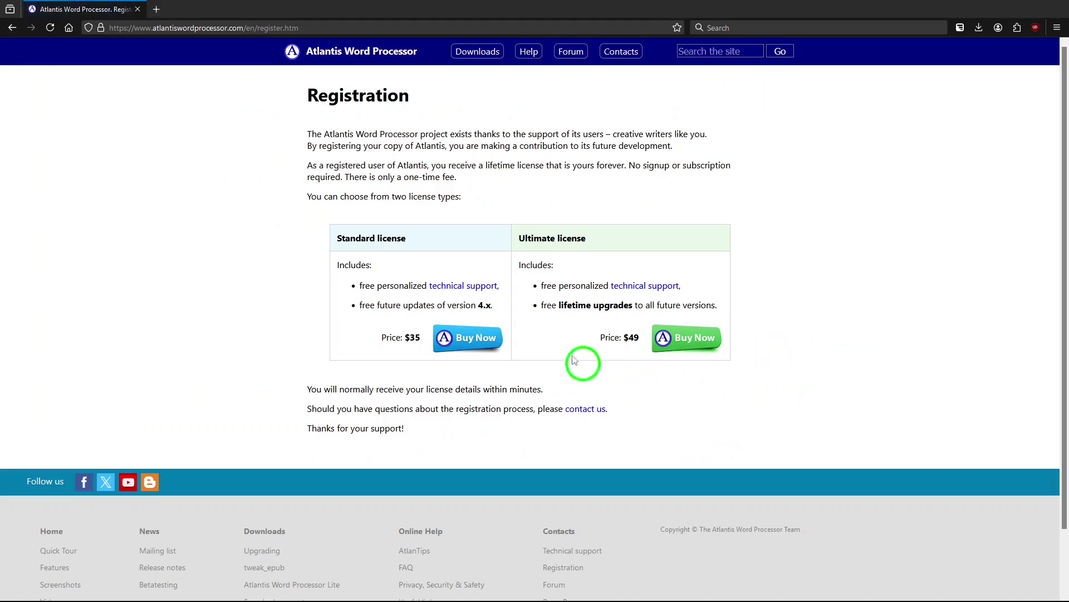